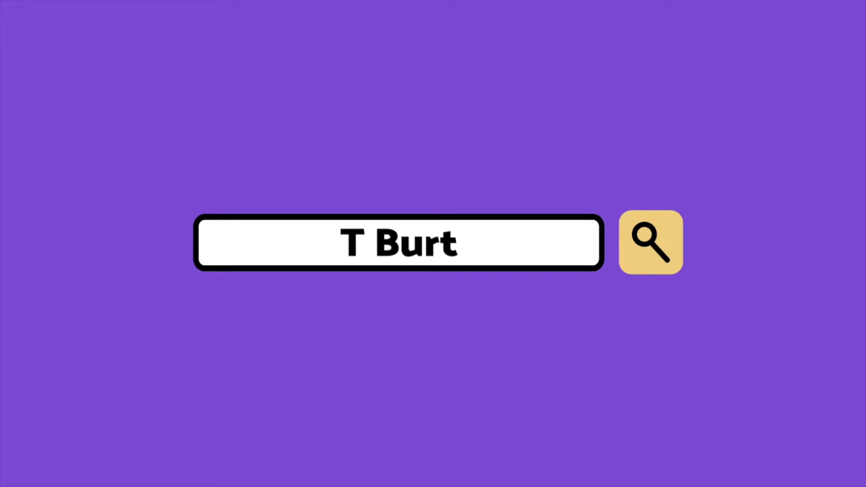
# Open the Indeed job search home page in Safari after the intro.
pyautogui.click(664, 232)
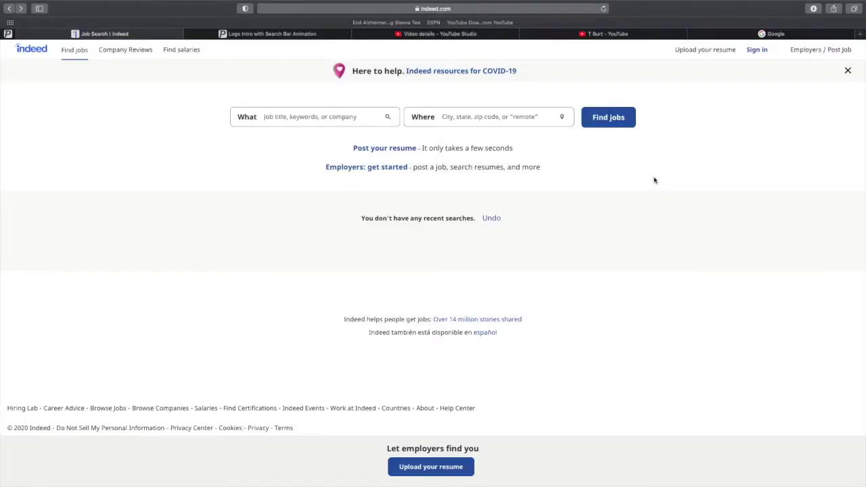
# Go through Sign in, dismiss the saved-login popup, and reach Create an Account.
pyautogui.click(756, 50)
pyautogui.click(640, 144)
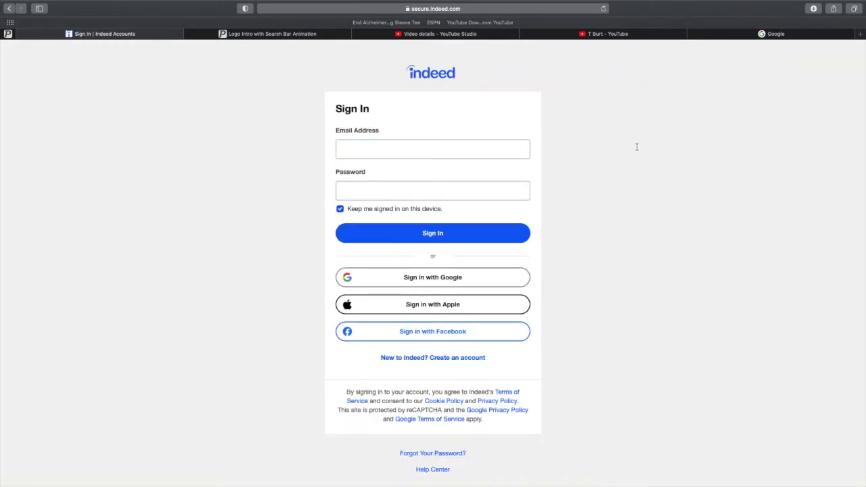
pyautogui.scroll(-1, 638, 142)
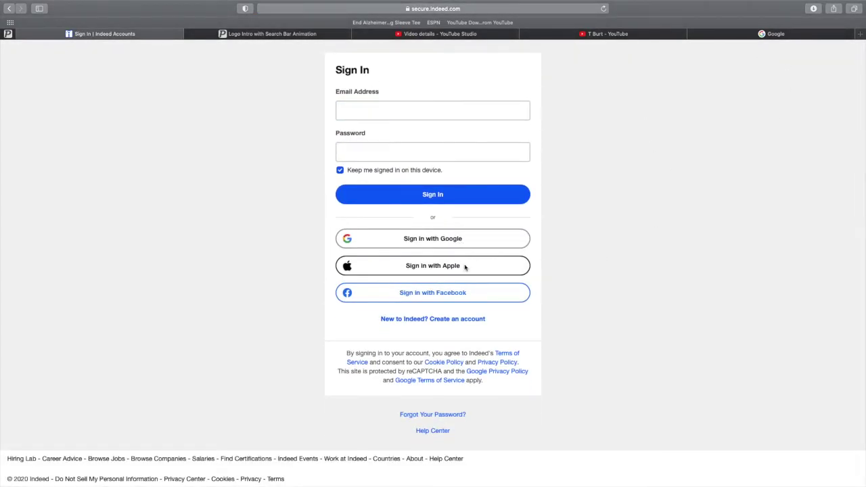
pyautogui.click(457, 319)
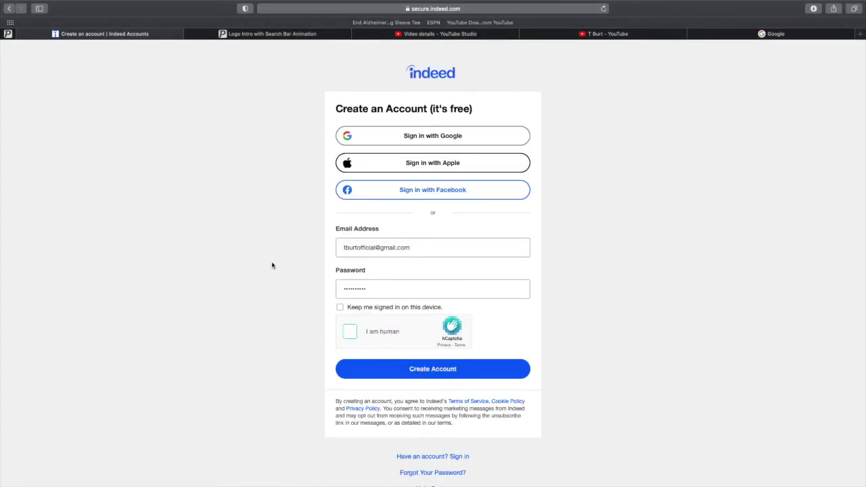
# Start the human check and mark the four airplane images in the first set.
pyautogui.click(348, 333)
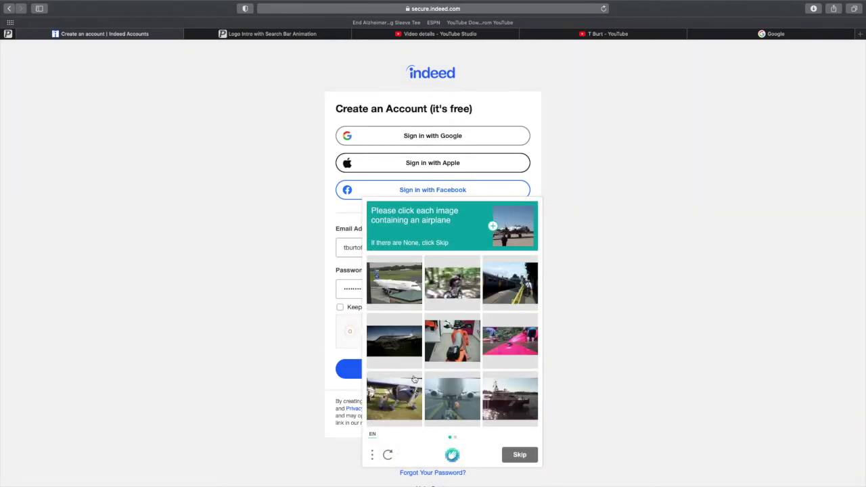
pyautogui.click(397, 287)
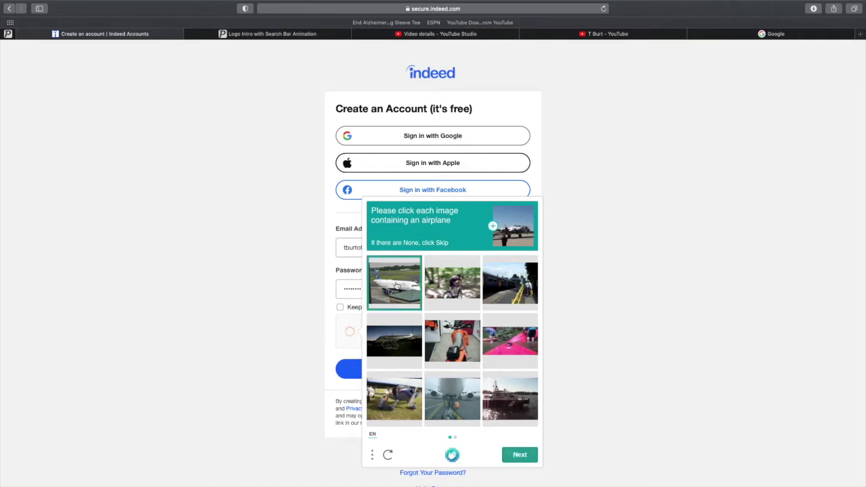
pyautogui.click(403, 391)
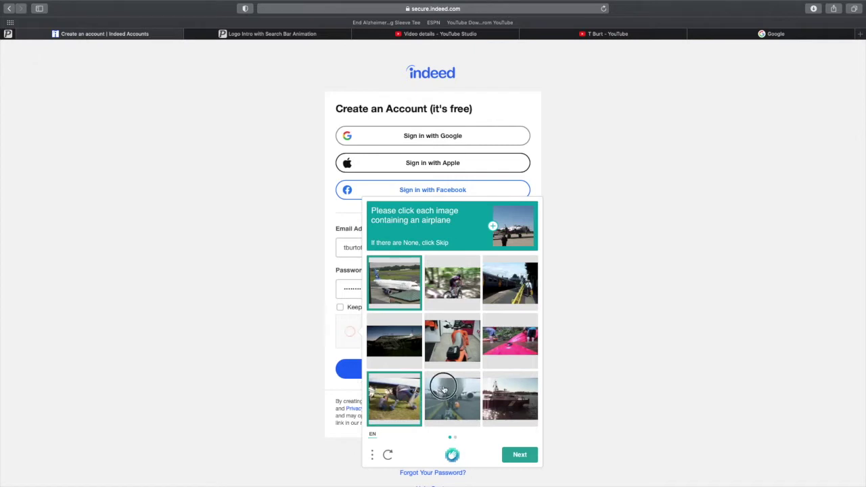
pyautogui.click(443, 387)
pyautogui.click(402, 346)
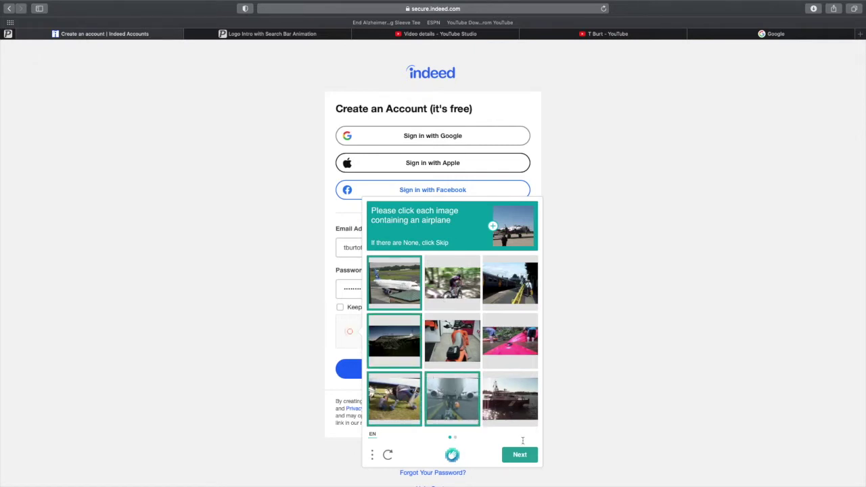
pyautogui.click(520, 457)
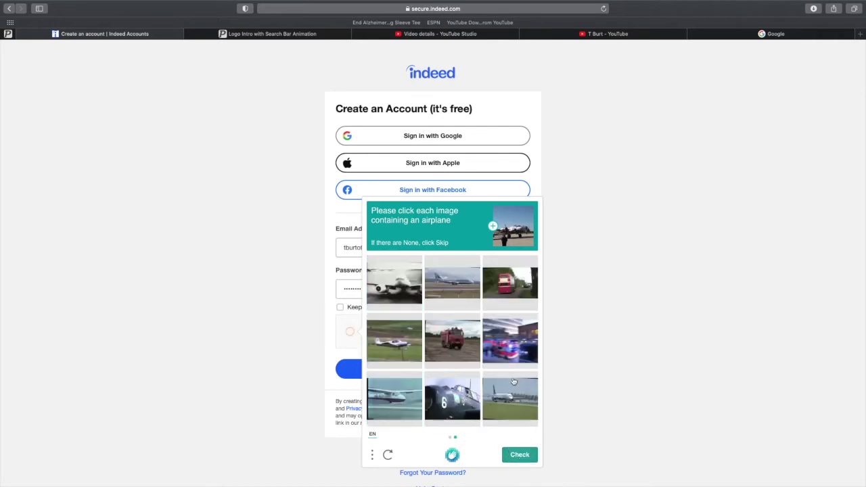
# Mark the six airplanes in the second set, create the account, and decline saving the password.
pyautogui.click(391, 277)
pyautogui.click(445, 277)
pyautogui.click(406, 338)
pyautogui.click(401, 386)
pyautogui.click(443, 394)
pyautogui.click(494, 398)
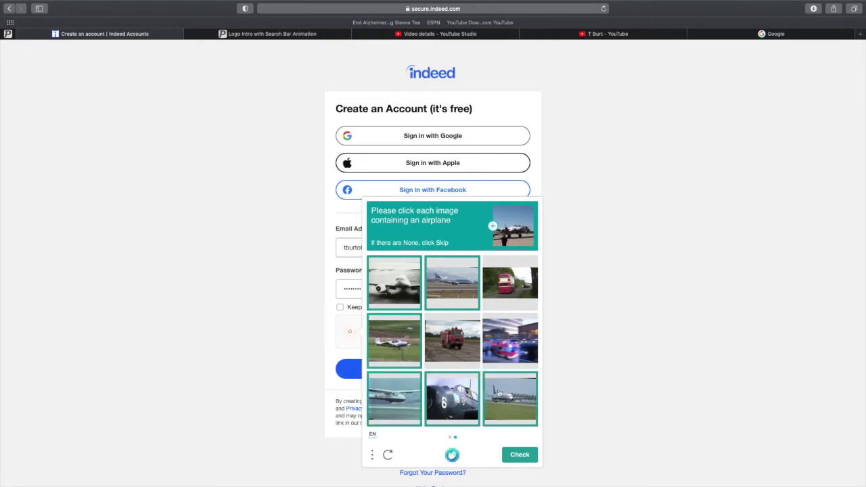
pyautogui.click(529, 459)
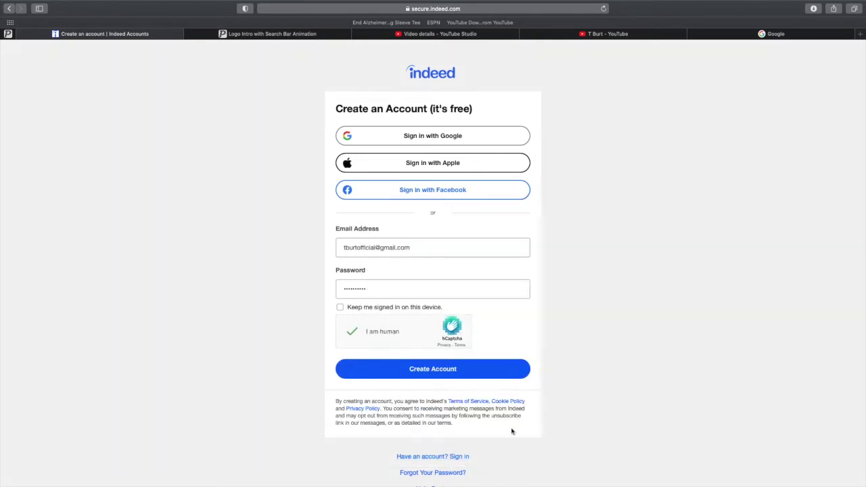
pyautogui.click(455, 373)
pyautogui.click(423, 94)
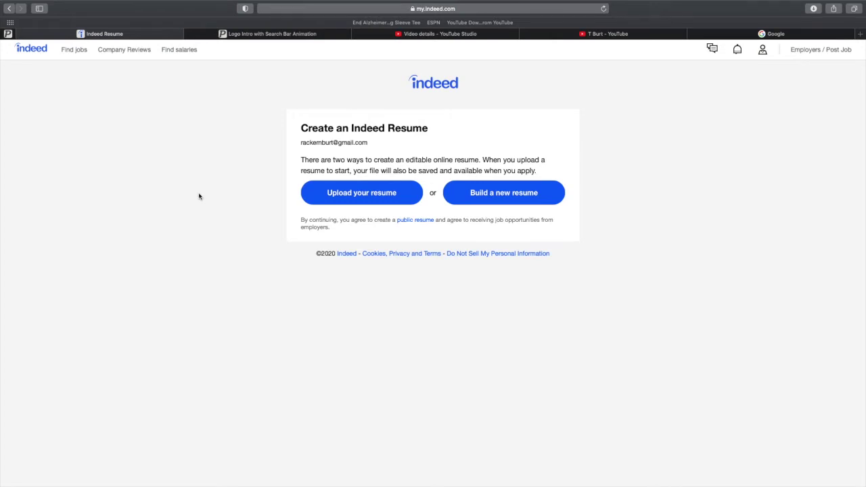
# Choose to build a new resume and confirm the account's email address.
pyautogui.click(480, 196)
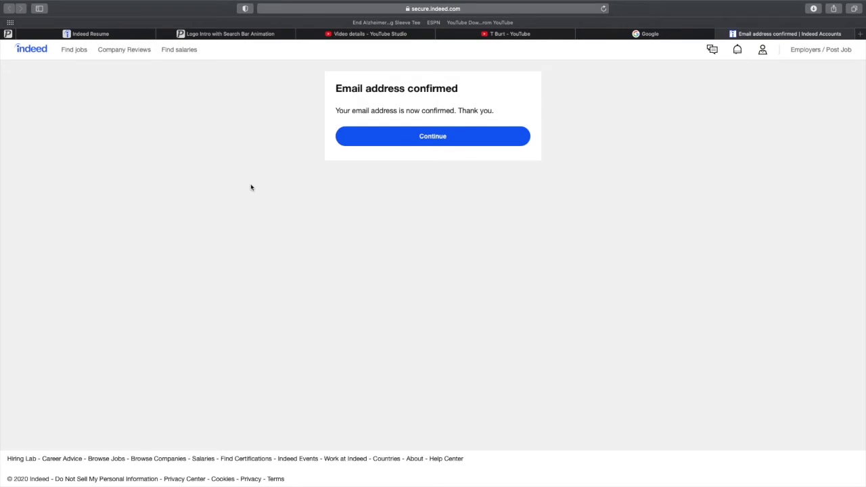
pyautogui.click(382, 140)
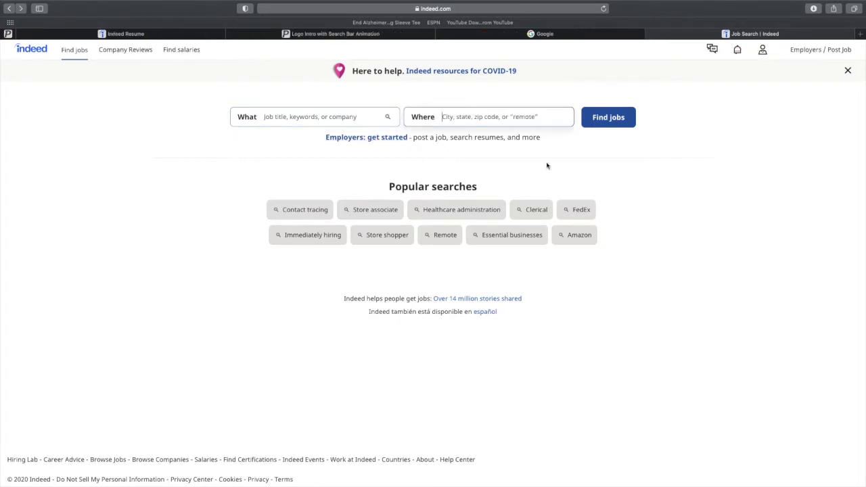
# Open the account profile and decline sharing location with the site.
pyautogui.click(763, 52)
pyautogui.click(708, 113)
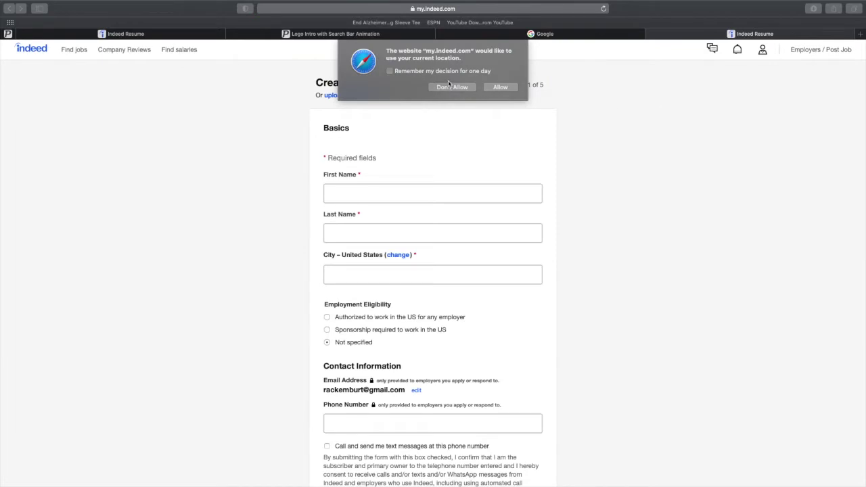
pyautogui.click(450, 87)
pyautogui.scroll(-2, 482, 147)
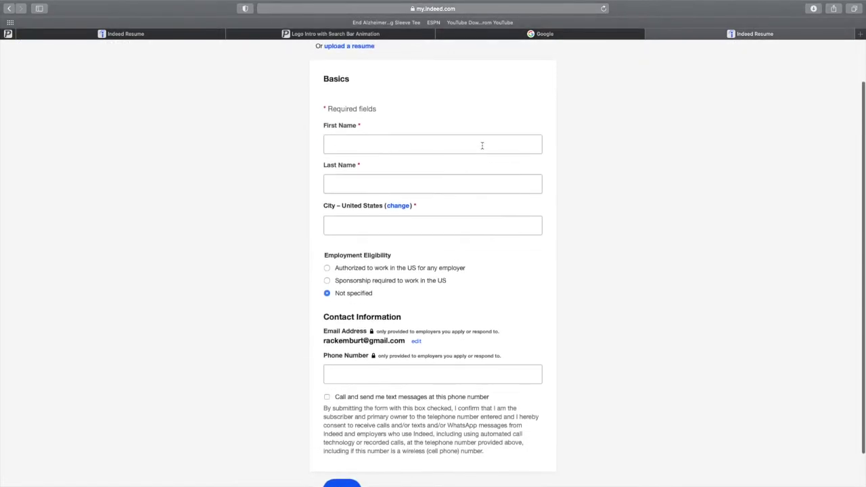
pyautogui.scroll(1, 482, 146)
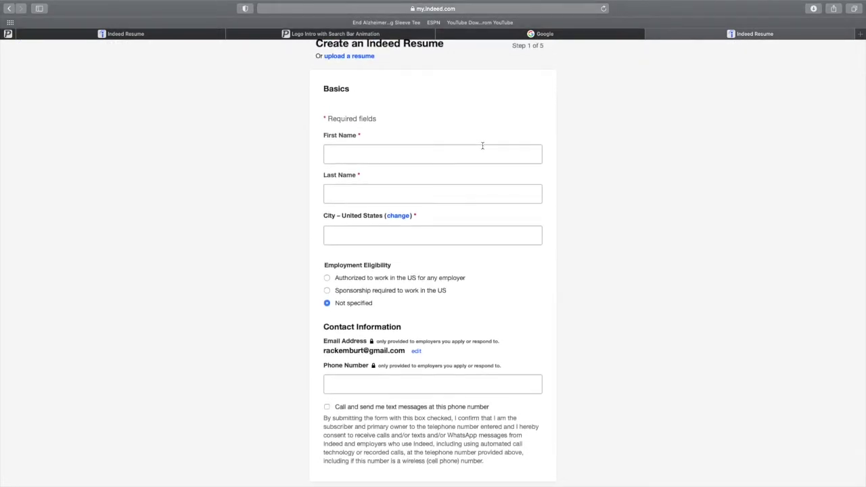
pyautogui.scroll(-2, 477, 153)
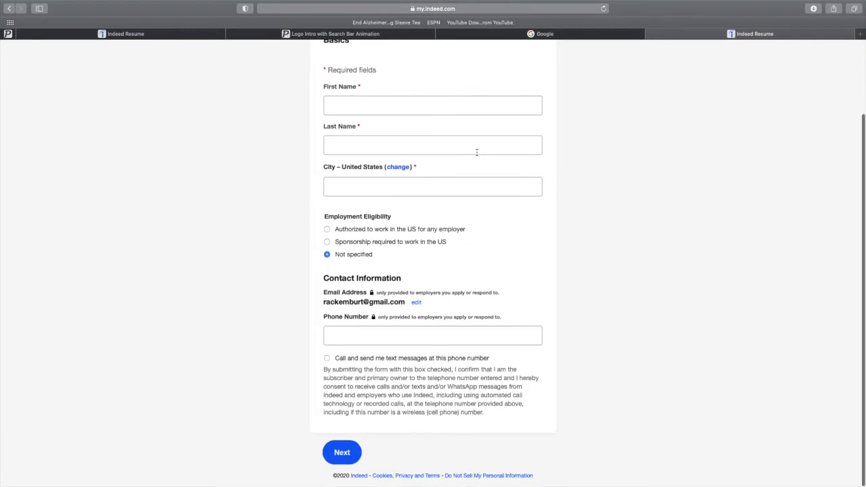
pyautogui.scroll(1, 477, 153)
# Enter the applicant's first and last name, Atlanta, GA, US work authorization and phone number.
pyautogui.click(472, 129)
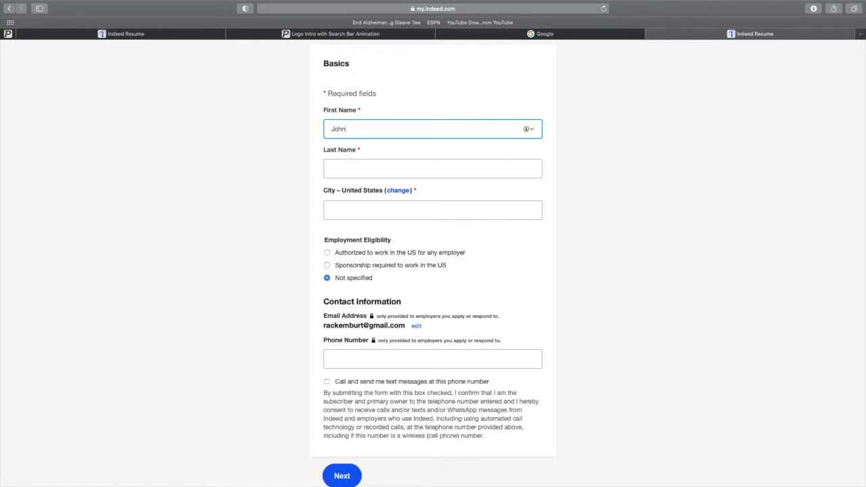
pyautogui.press('Tab')
pyautogui.press('Tab')
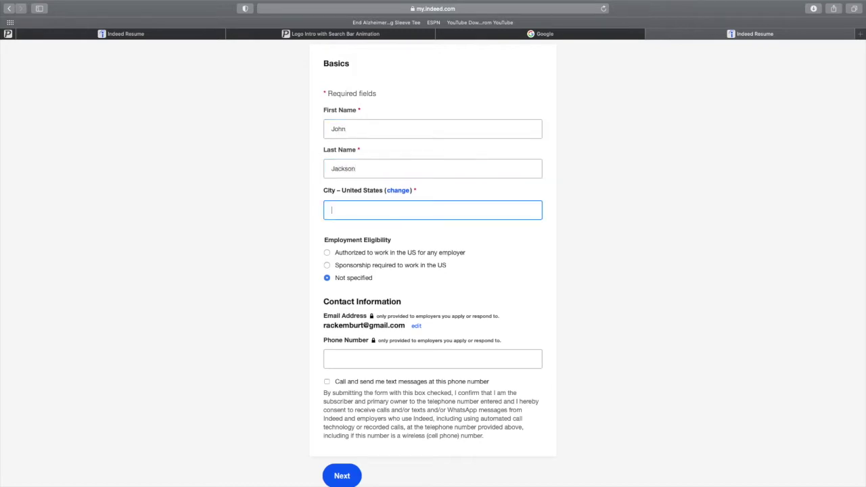
pyautogui.write('Atl')
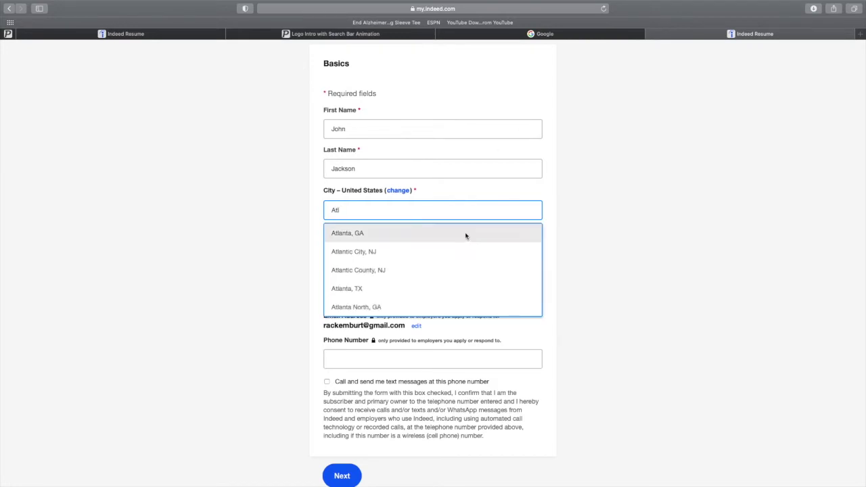
pyautogui.click(465, 233)
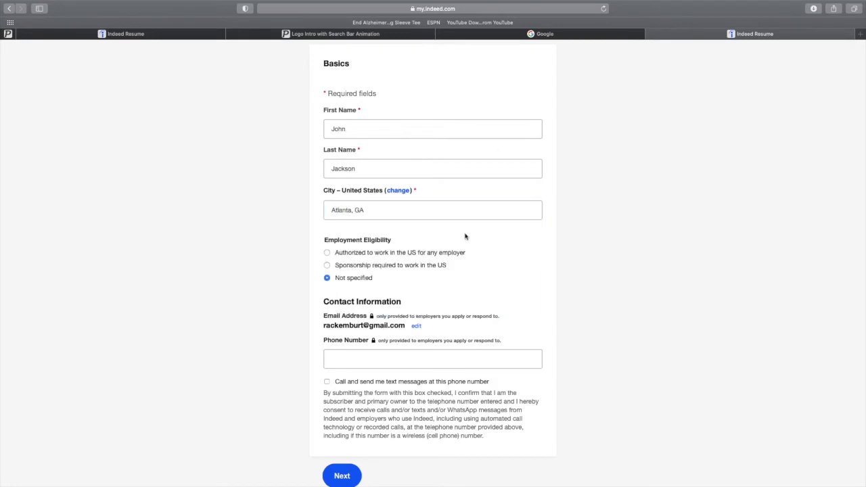
pyautogui.click(327, 254)
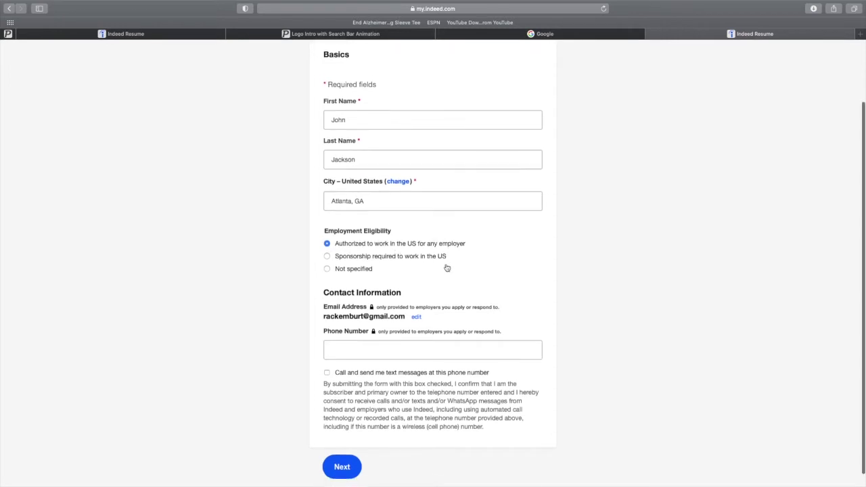
pyautogui.scroll(-1, 447, 265)
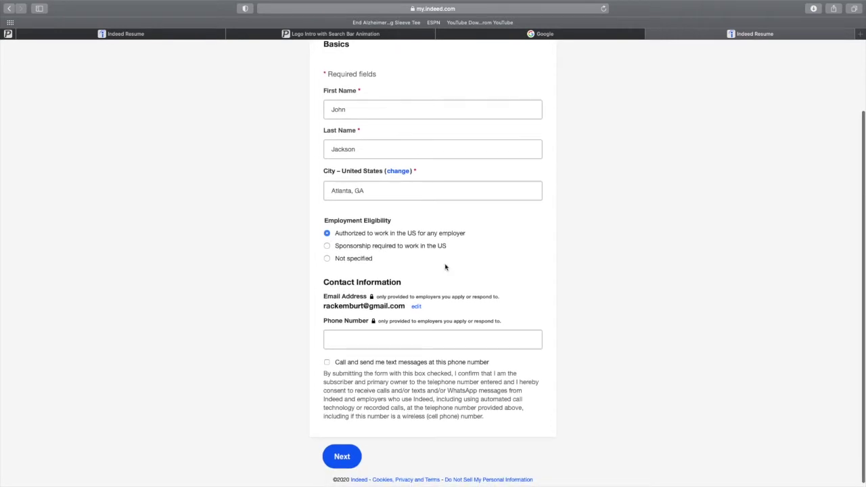
pyautogui.click(437, 332)
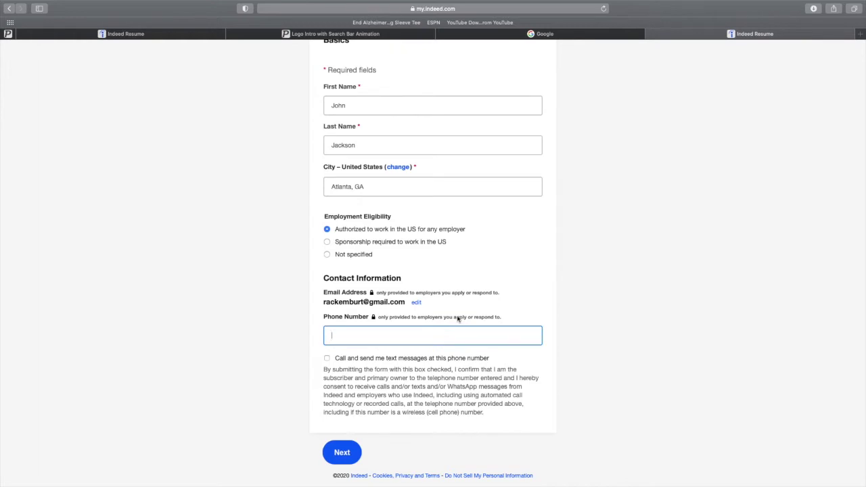
# Save the basics, then set education to High school diploma in Building Science.
pyautogui.click(354, 453)
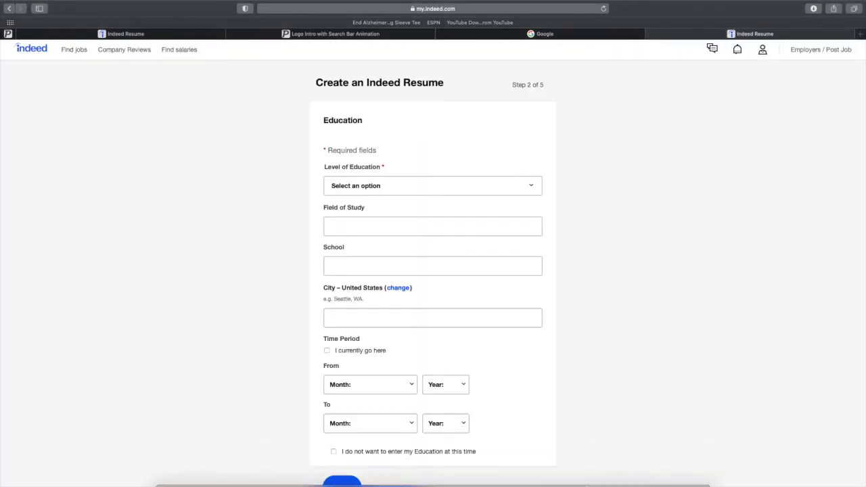
pyautogui.click(396, 187)
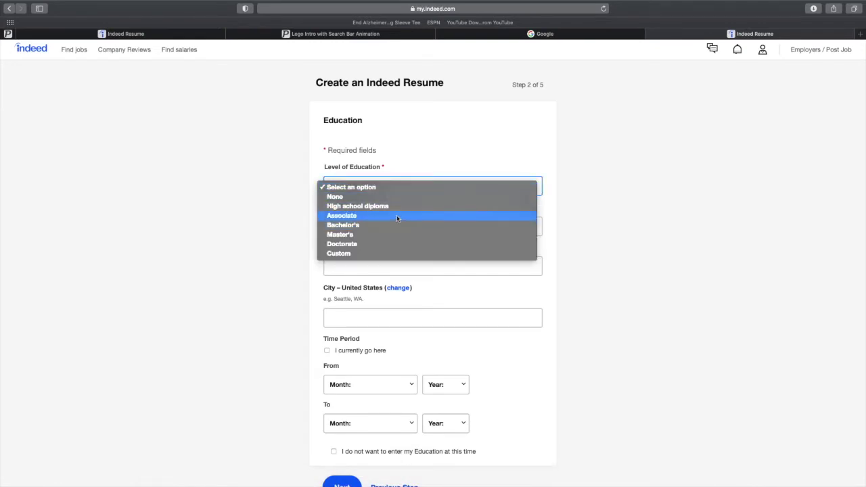
pyautogui.click(397, 206)
pyautogui.click(418, 226)
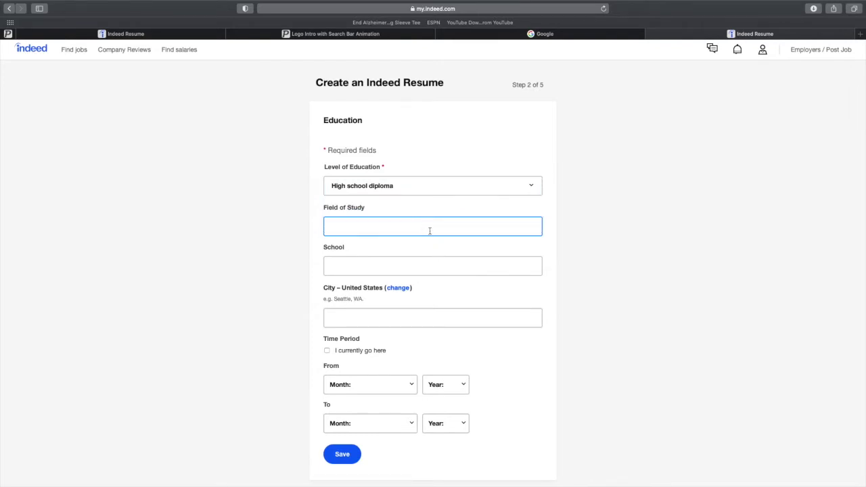
pyautogui.write('Bu')
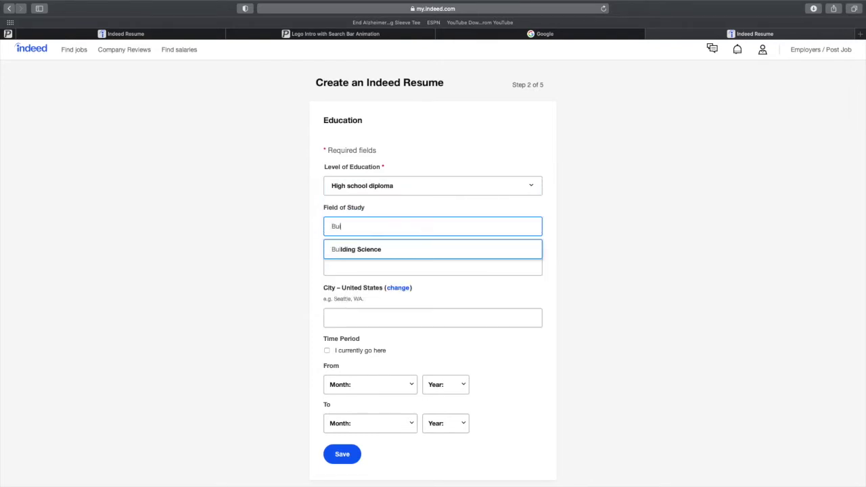
pyautogui.write('ild')
pyautogui.press('BackSpace')
pyautogui.write('lding')
pyautogui.click(420, 252)
# Set the school to John Jay High School in Atlanta, GA.
pyautogui.click(425, 267)
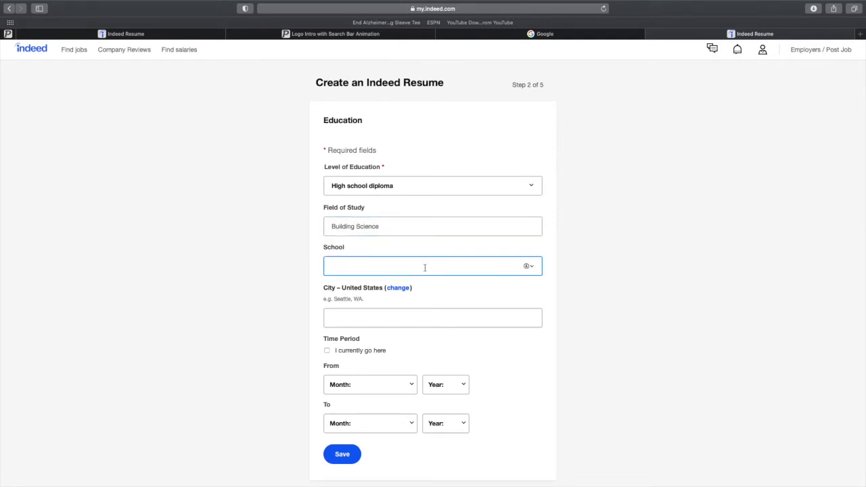
pyautogui.write('Joh')
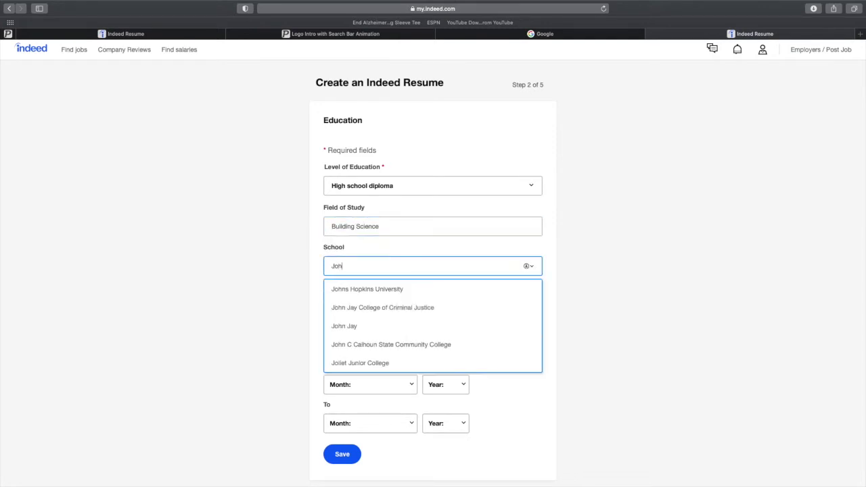
pyautogui.write('n')
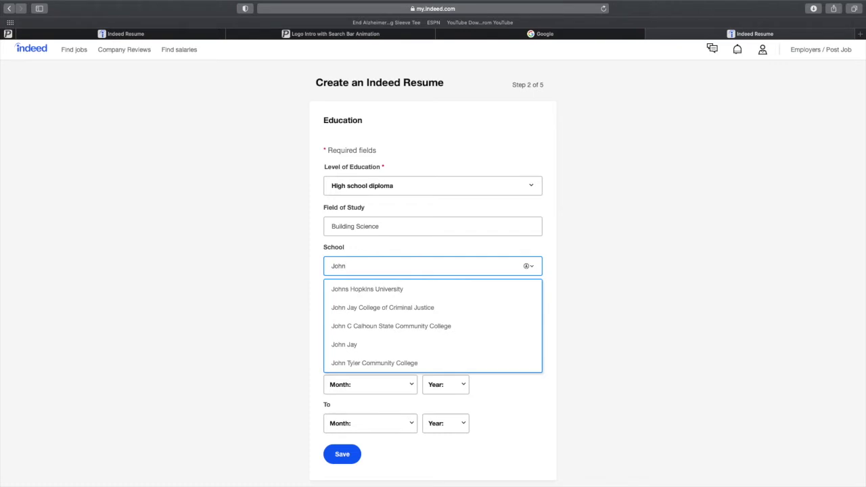
pyautogui.click(433, 345)
pyautogui.click(421, 265)
pyautogui.write('High')
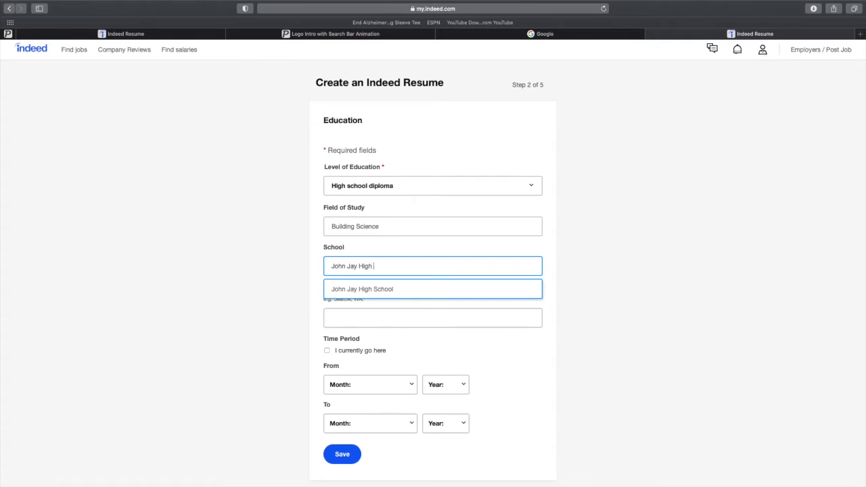
pyautogui.click(426, 291)
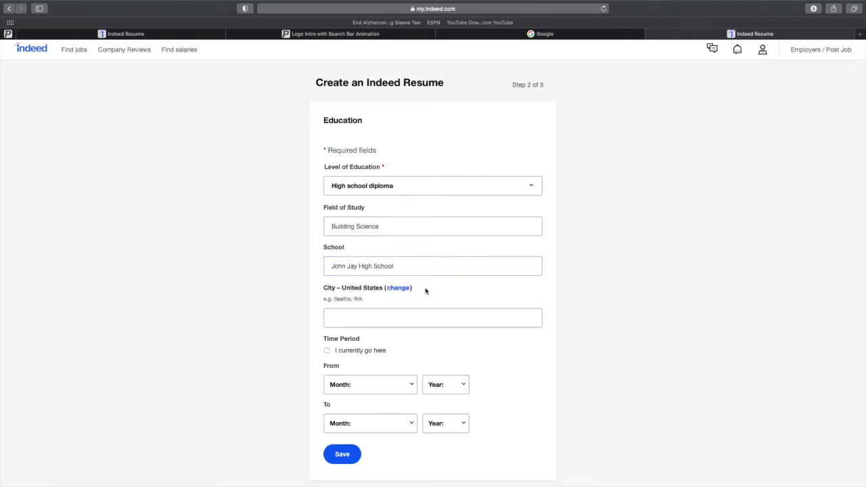
pyautogui.click(387, 318)
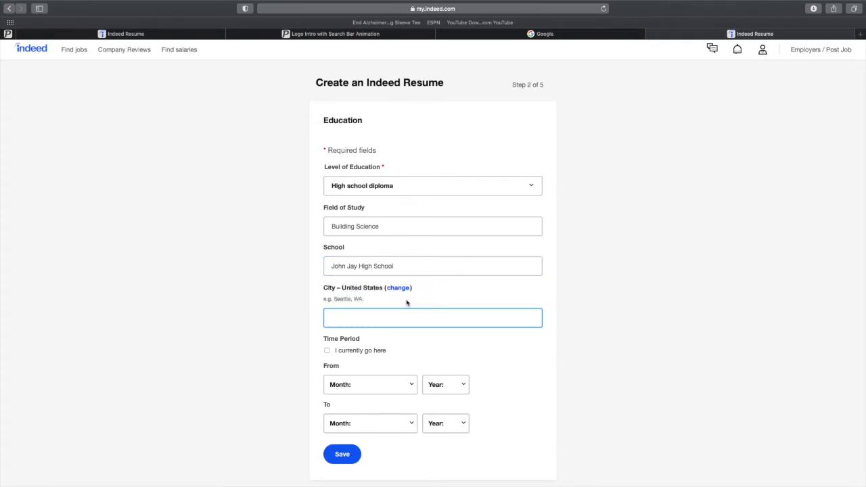
pyautogui.write('At')
pyautogui.click(404, 342)
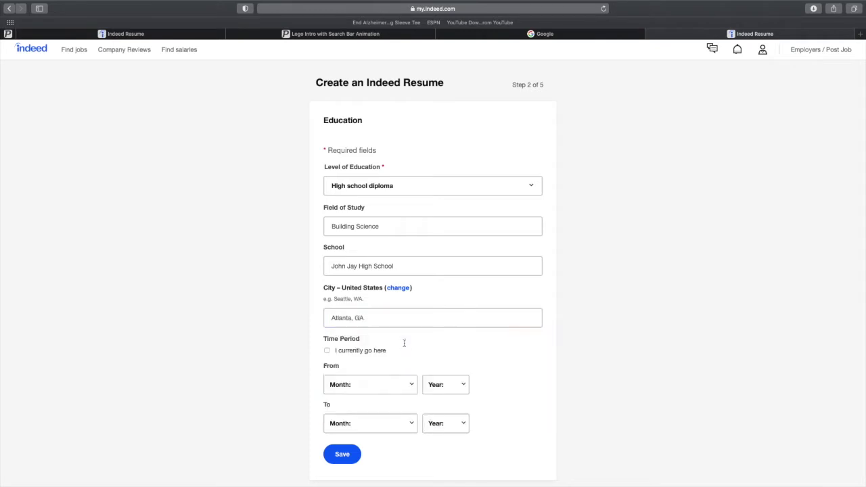
# Set the dates from January 2015 to January 2020 and save the education entry.
pyautogui.scroll(-2, 347, 319)
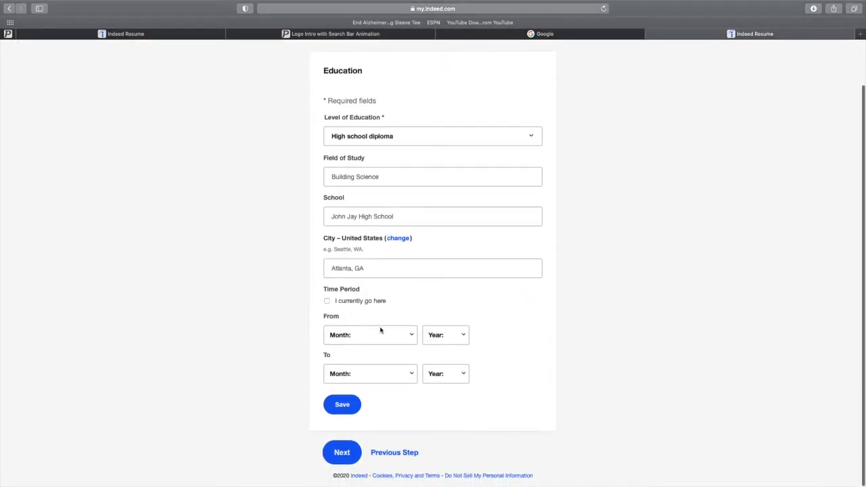
pyautogui.click(390, 337)
pyautogui.click(389, 346)
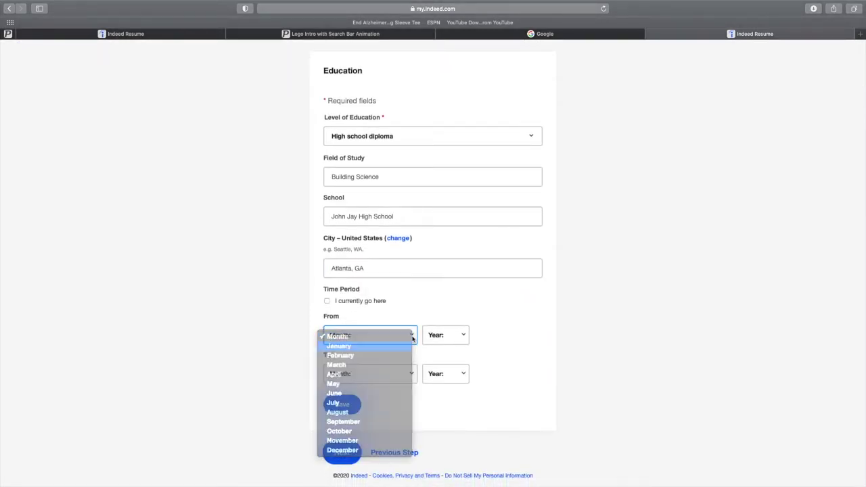
pyautogui.click(446, 379)
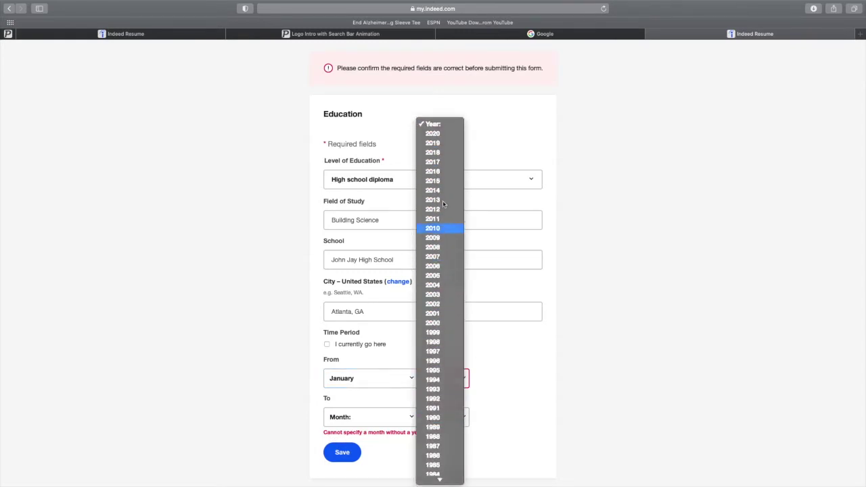
pyautogui.click(439, 181)
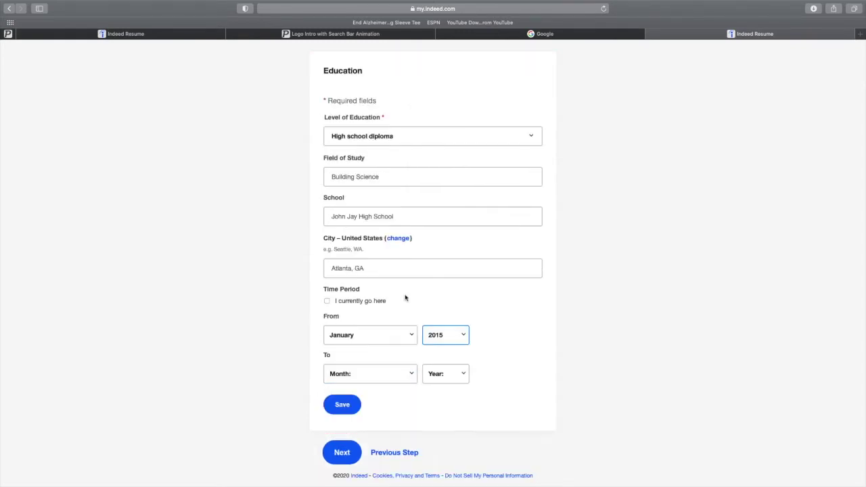
pyautogui.click(458, 379)
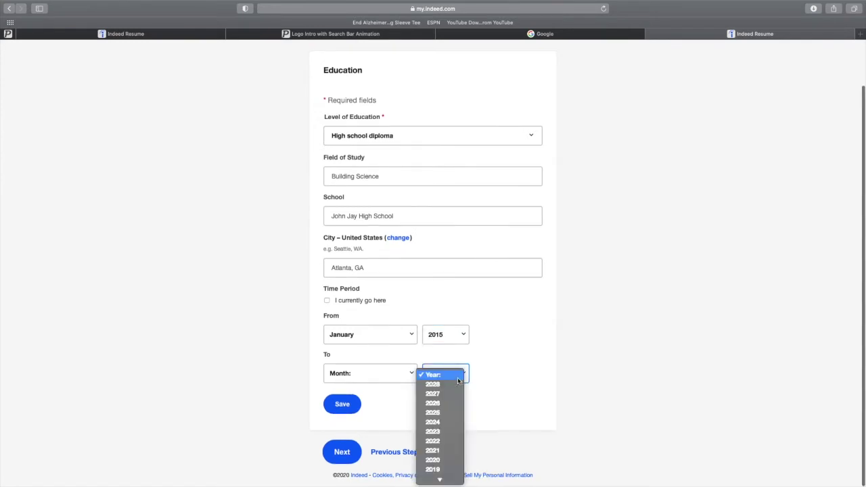
pyautogui.click(444, 460)
pyautogui.click(400, 373)
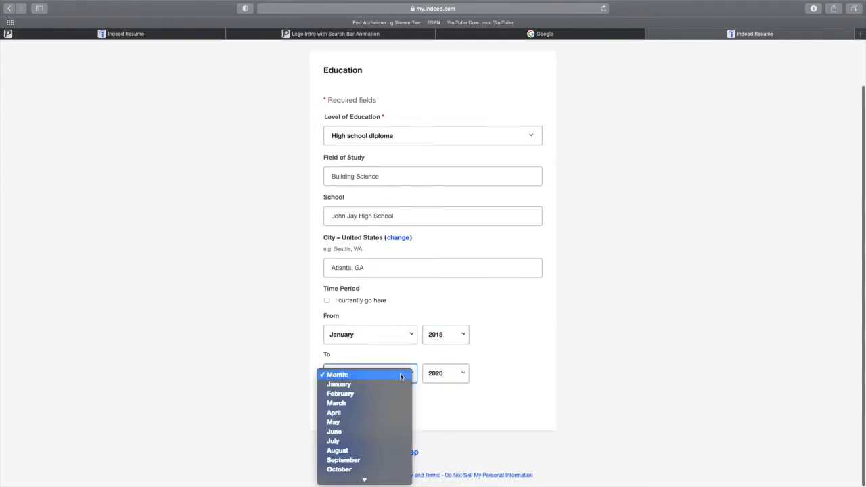
pyautogui.click(391, 390)
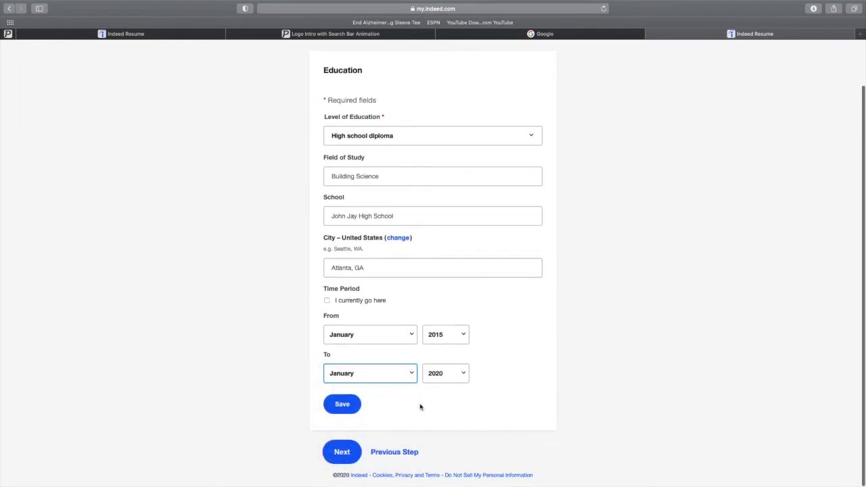
pyautogui.click(341, 406)
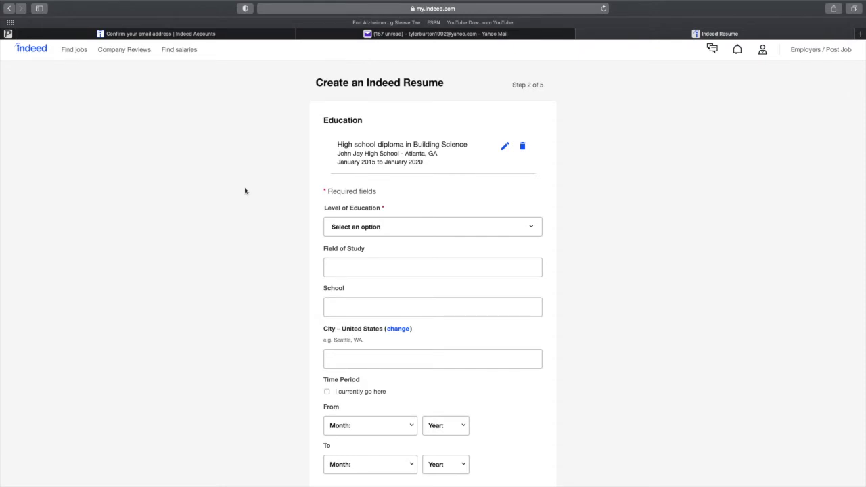
# Scroll past the saved High school diploma entry and continue to Step 3, Work Experience.
pyautogui.scroll(-2, 244, 192)
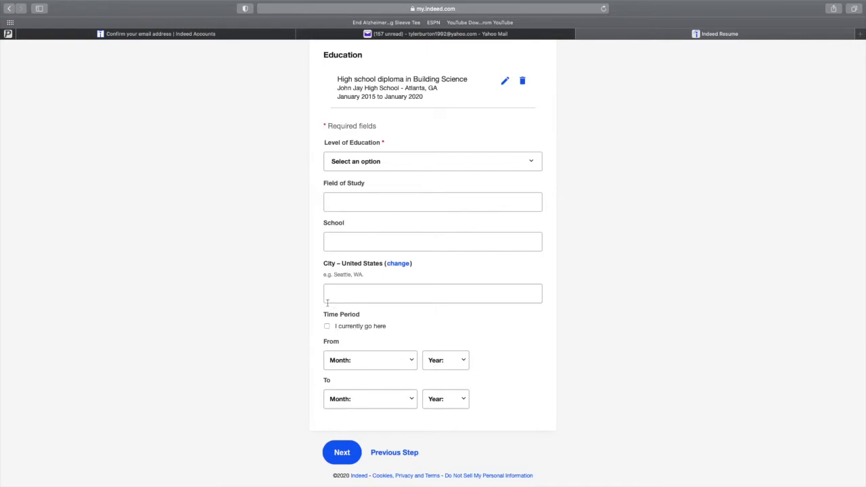
pyautogui.scroll(2, 300, 293)
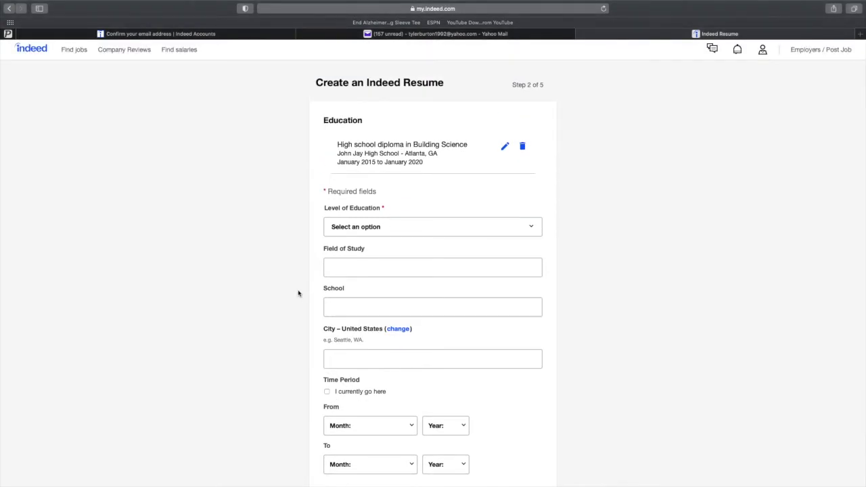
pyautogui.scroll(-2, 284, 291)
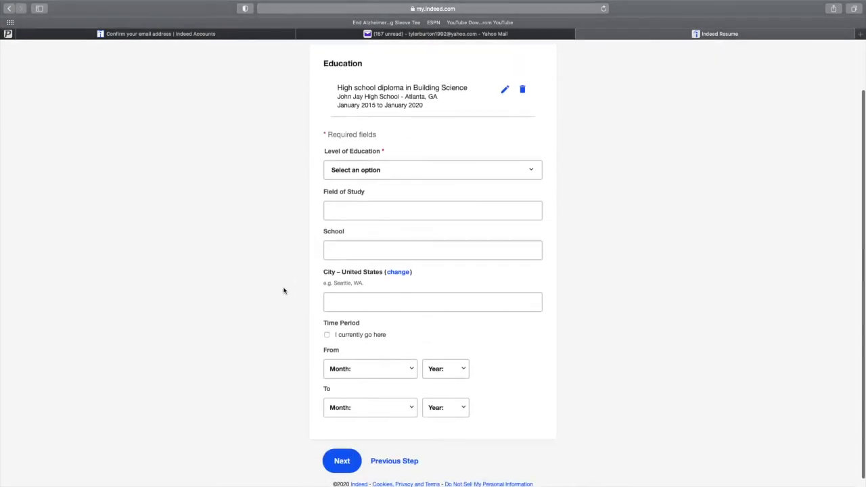
pyautogui.click(346, 457)
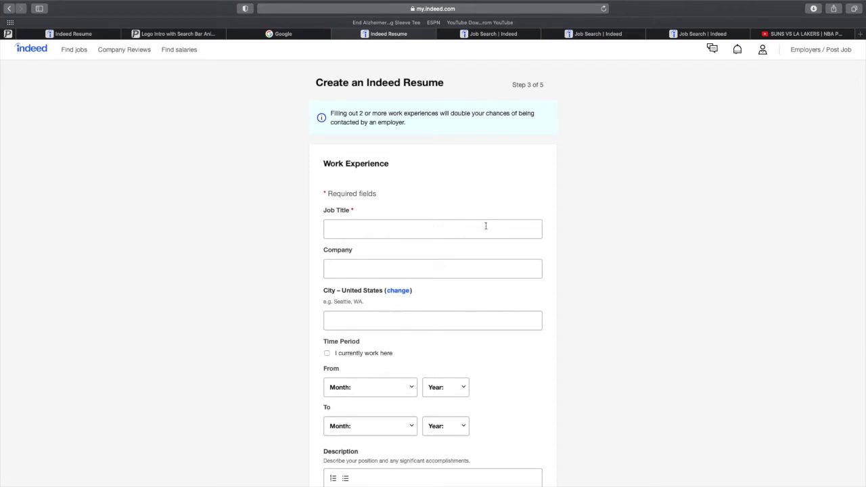
# Enter the job as Customer Service Representative at Kohl's in Atlanta, GA.
pyautogui.click(486, 228)
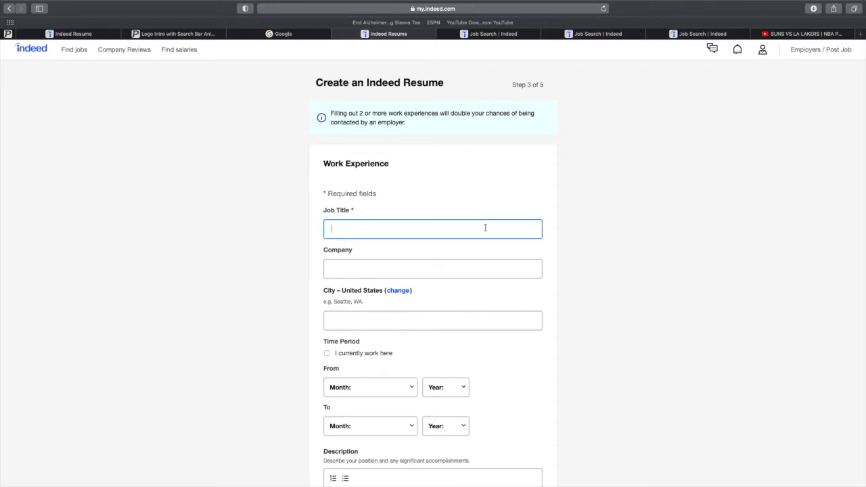
pyautogui.write('Customer Service Representative')
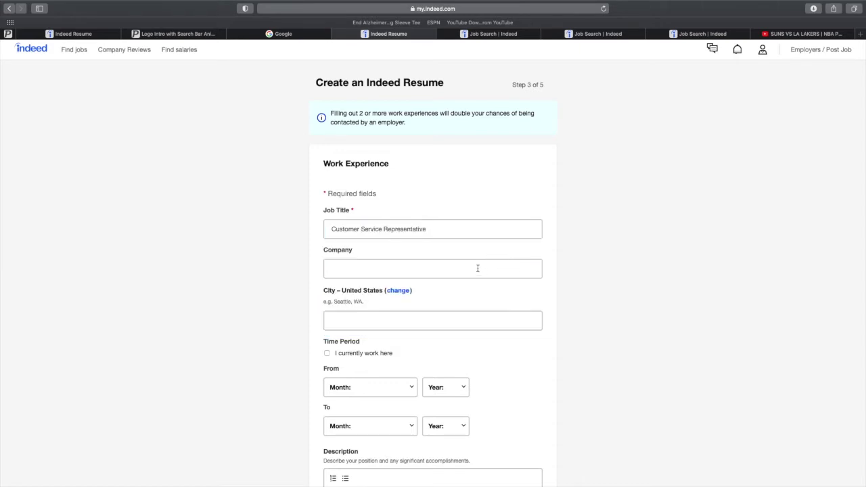
pyautogui.click(478, 268)
pyautogui.write('Kohls')
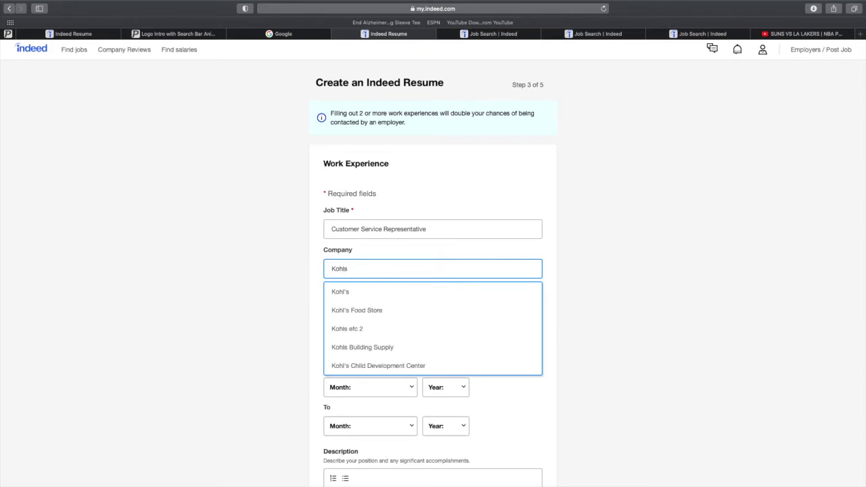
pyautogui.click(485, 293)
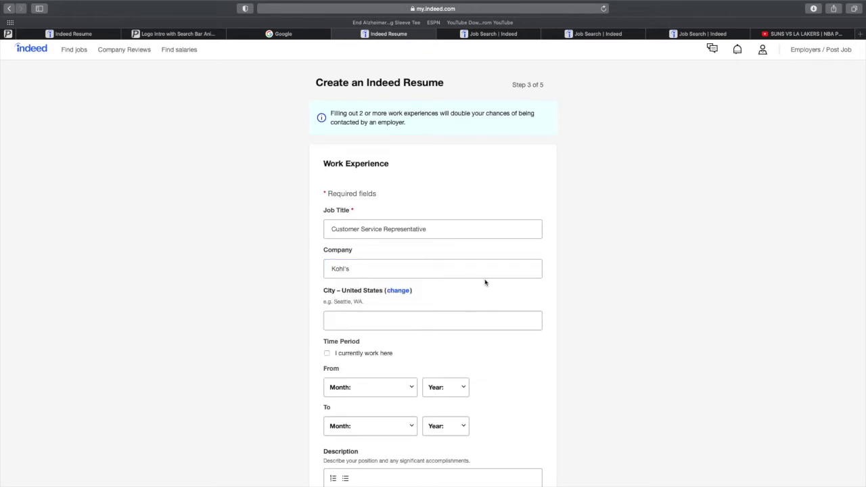
pyautogui.click(363, 323)
pyautogui.write('atl')
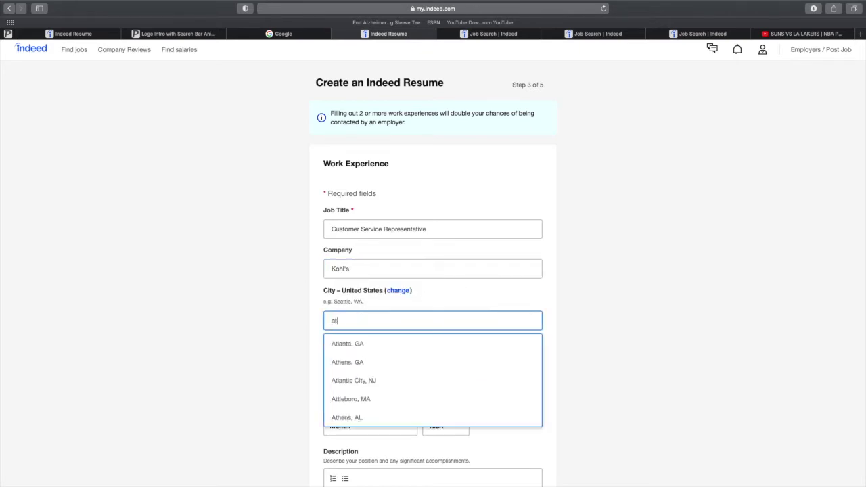
pyautogui.click(382, 345)
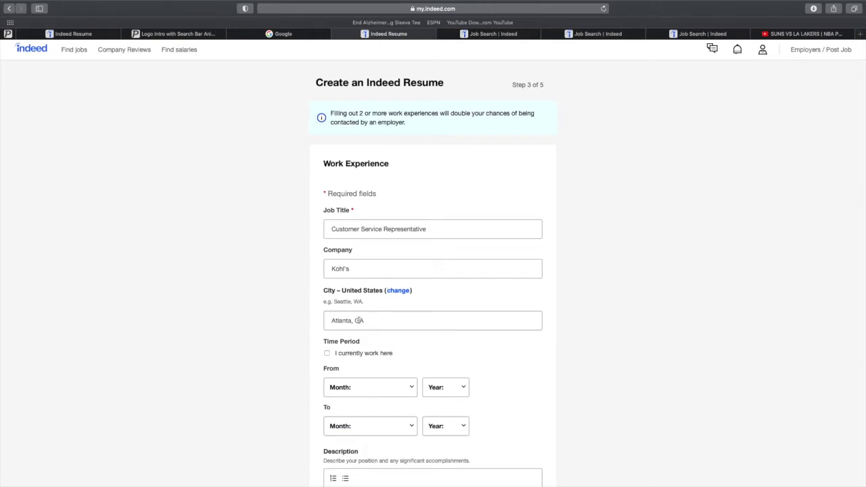
pyautogui.scroll(-2, 300, 321)
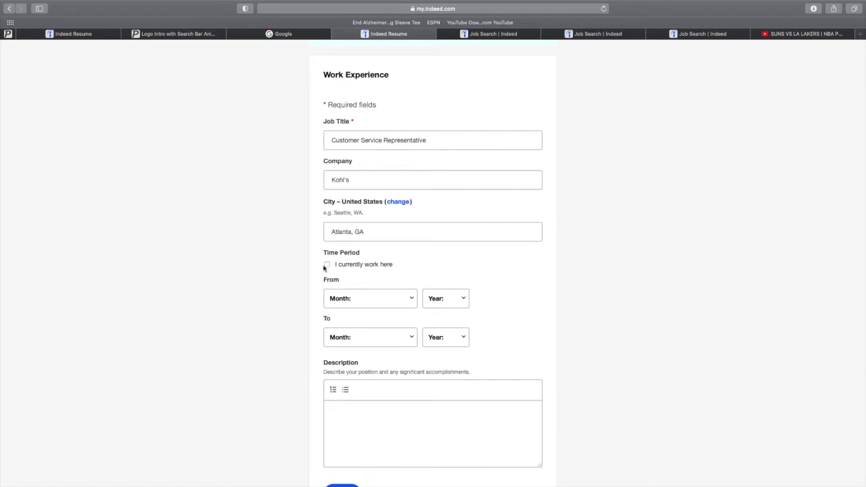
# Set the Kohl's job period from January 2017 to March 2020.
pyautogui.scroll(-1, 320, 273)
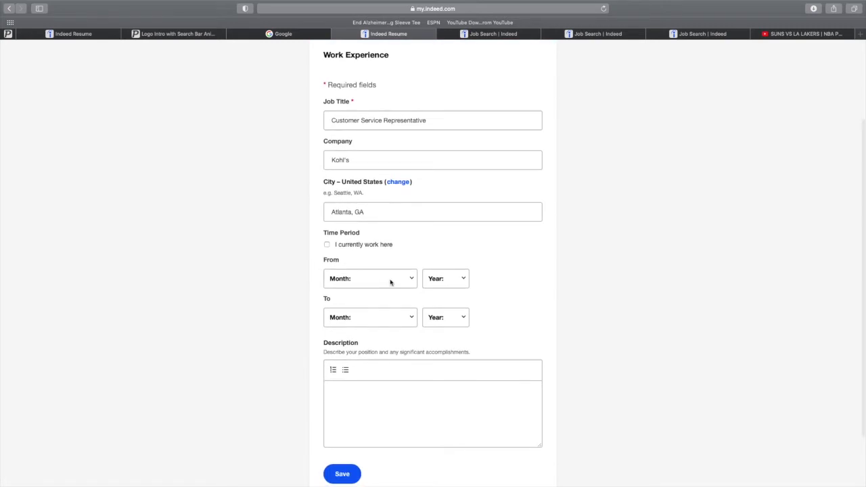
pyautogui.click(391, 281)
pyautogui.click(379, 289)
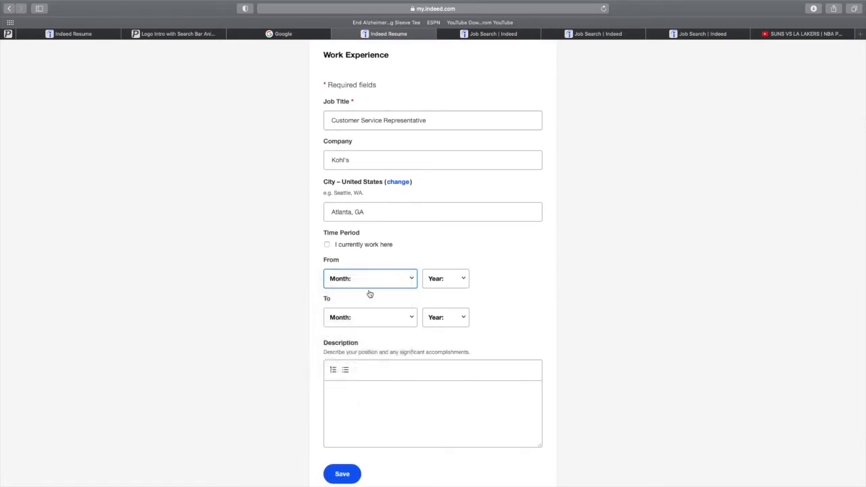
pyautogui.click(445, 288)
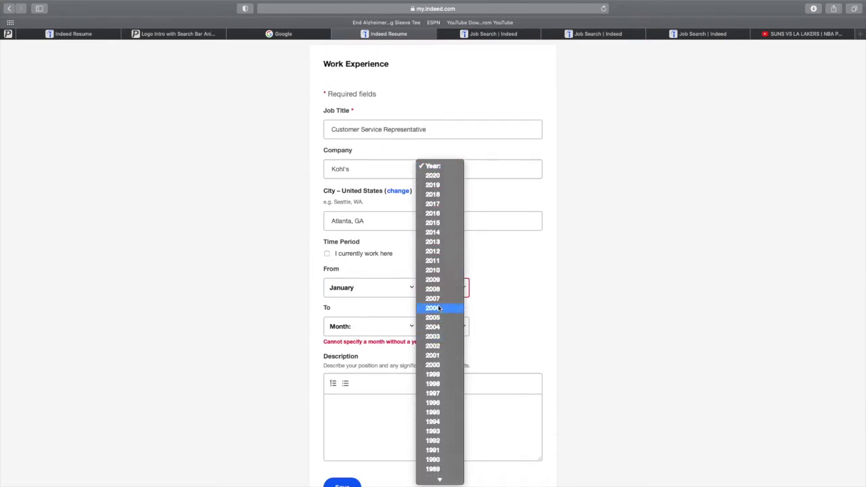
pyautogui.click(437, 204)
pyautogui.click(398, 284)
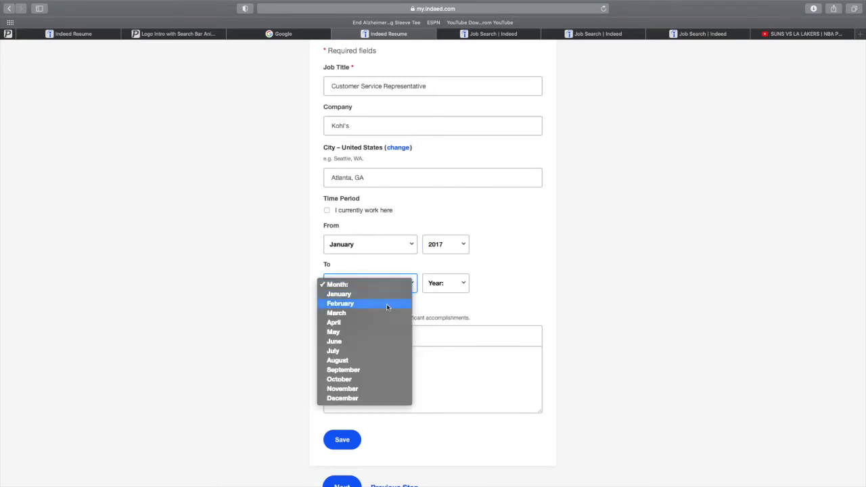
pyautogui.click(388, 313)
pyautogui.click(448, 286)
pyautogui.click(491, 304)
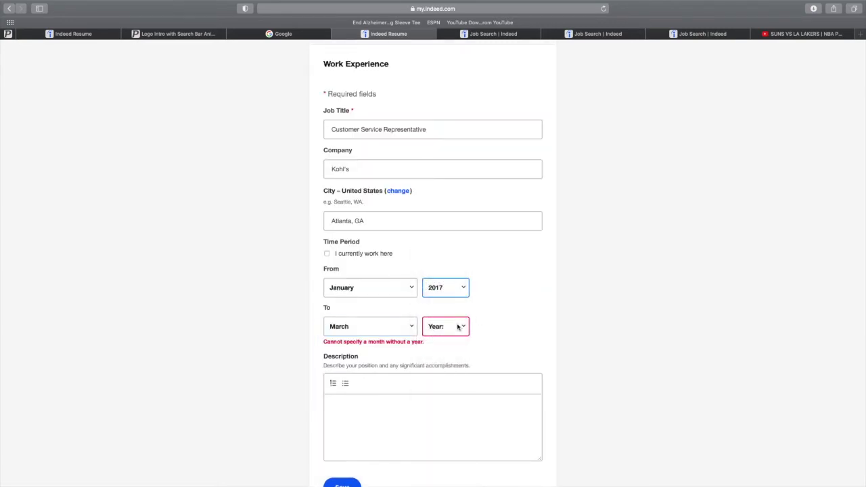
pyautogui.click(454, 328)
pyautogui.click(457, 341)
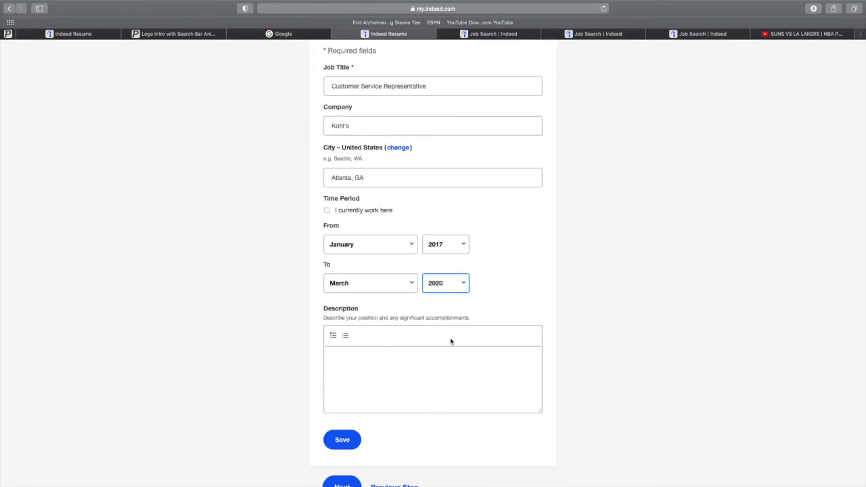
pyautogui.press('Tab')
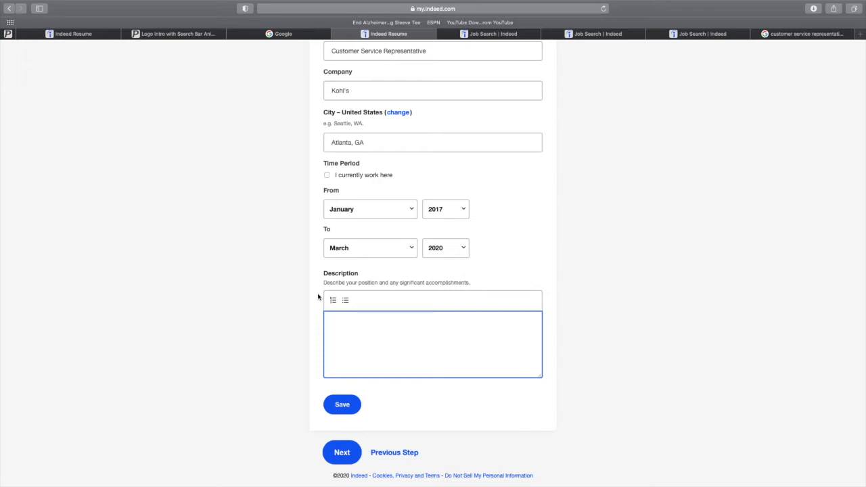
# Describe duties: assisting customers with questions and complaints, and giving info about sales and products.
pyautogui.write('My job duties included assisting customers')
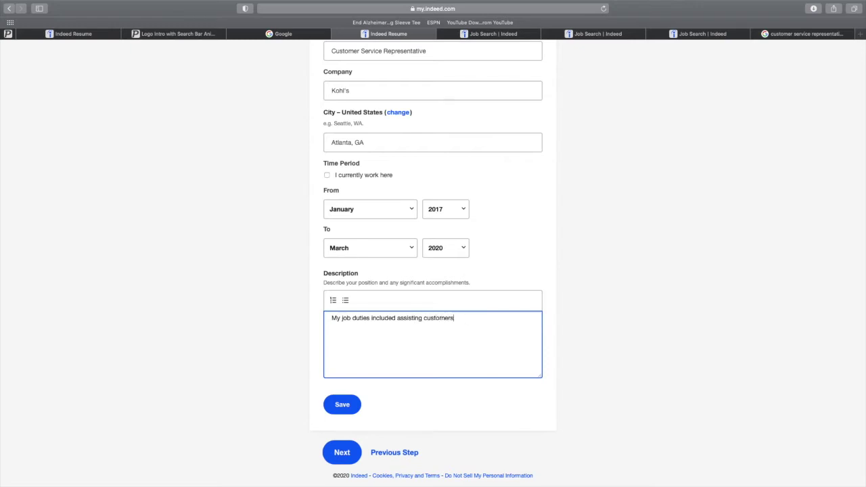
pyautogui.write(' with questions and complaints')
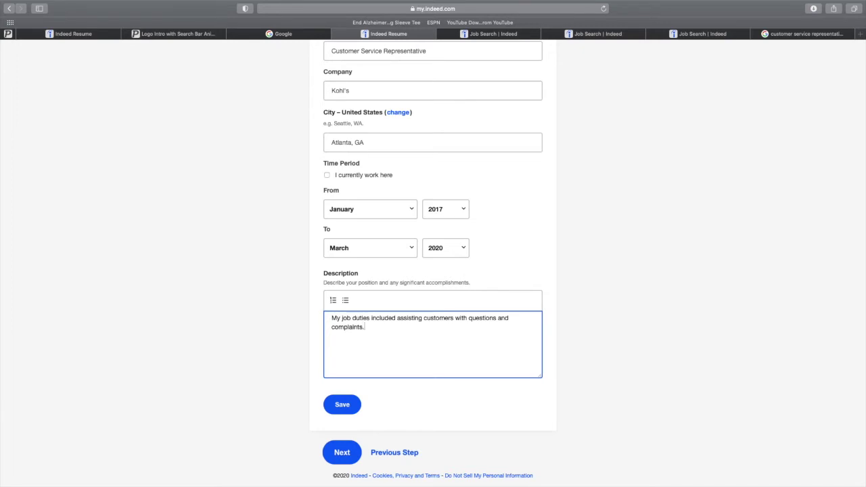
pyautogui.write('. Also included')
pyautogui.write('giving customers info')
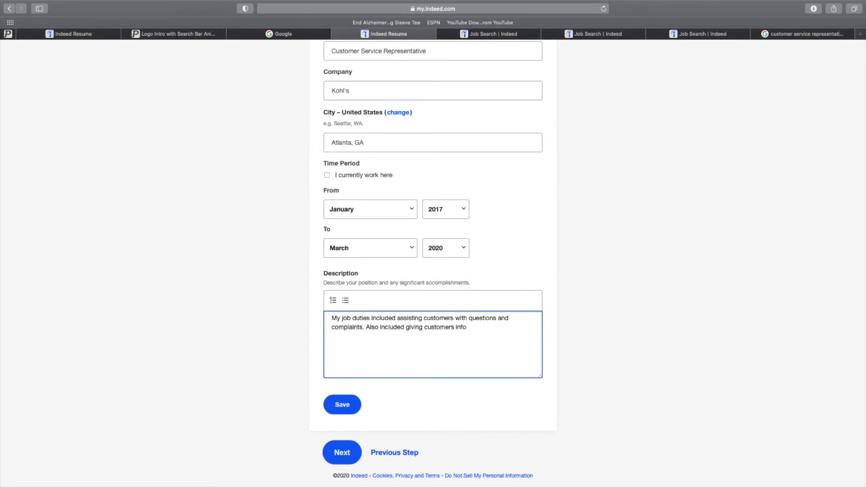
pyautogui.write(' about our sales and products')
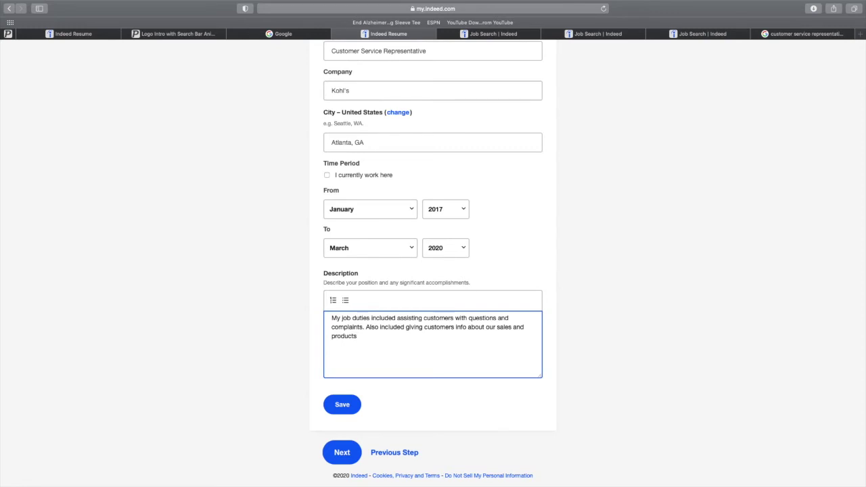
pyautogui.write('.')
# Save the Kohl's job entry and advance to Skills, step 4 of 5.
pyautogui.click(342, 405)
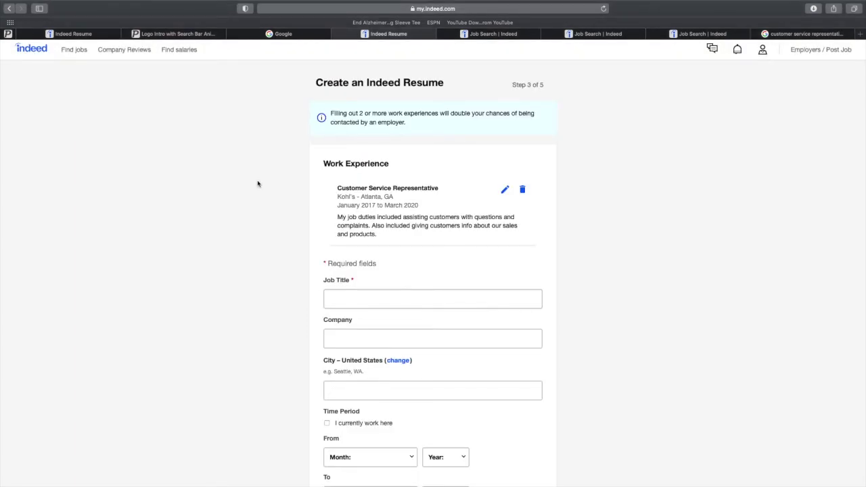
pyautogui.scroll(-3, 257, 183)
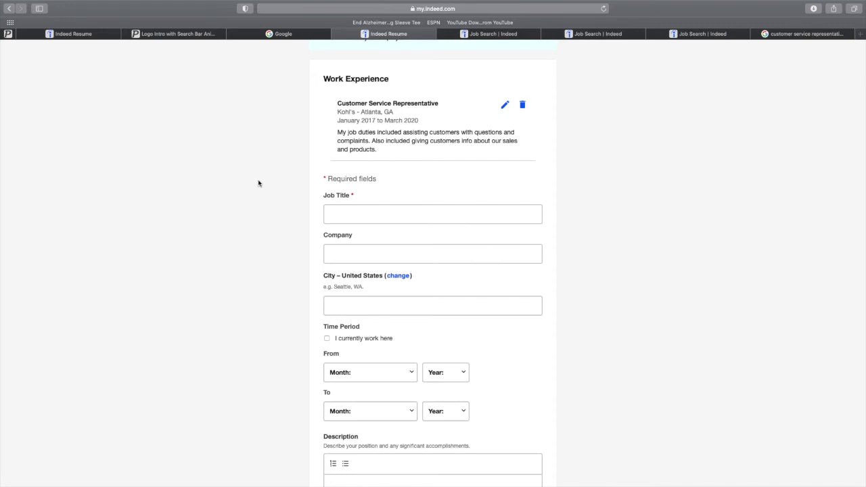
pyautogui.scroll(-5, 265, 184)
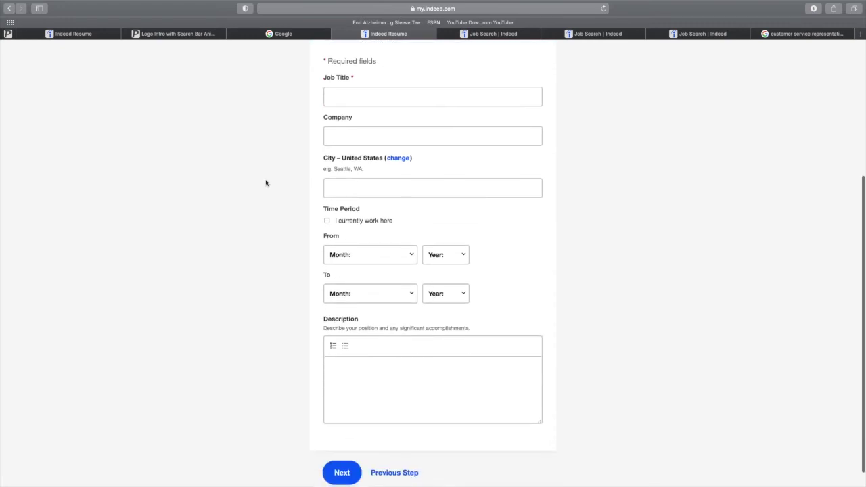
pyautogui.scroll(5, 266, 183)
pyautogui.scroll(-4, 266, 183)
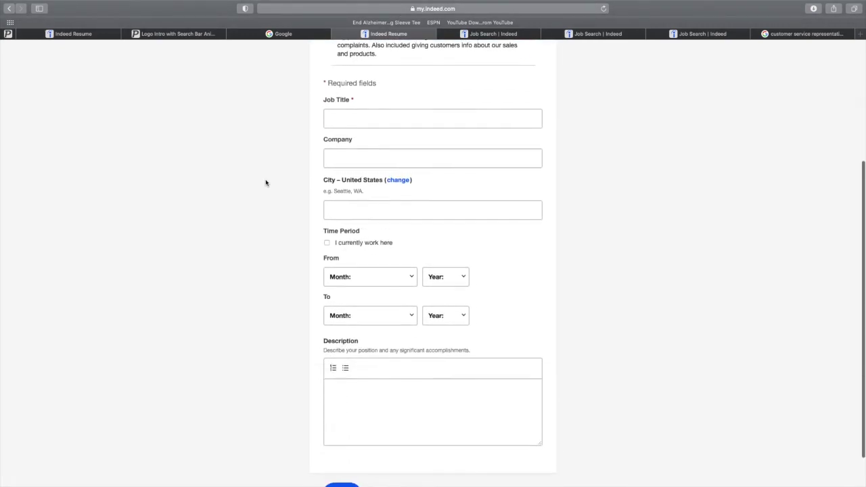
pyautogui.scroll(-2, 266, 183)
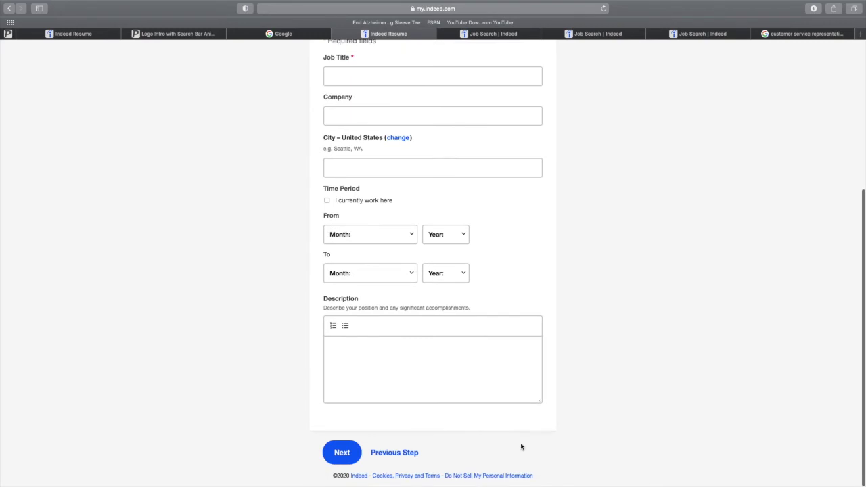
pyautogui.click(346, 451)
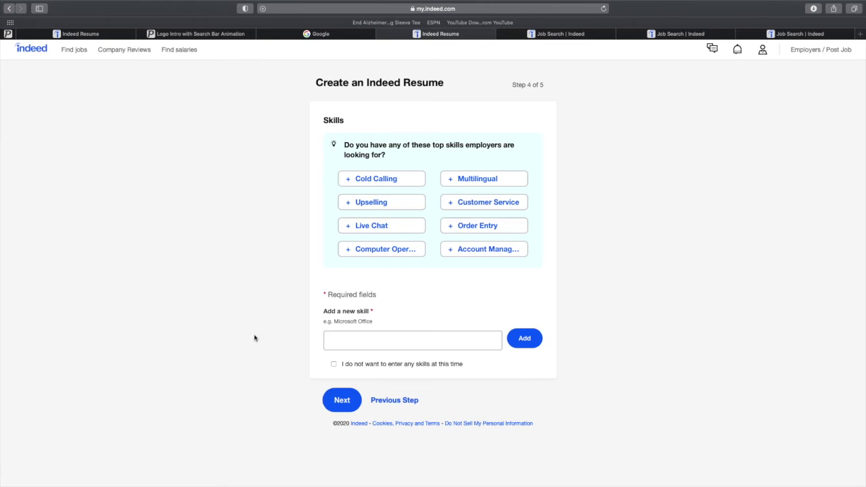
# Add 'Customer Service' from the 'cus' suggestions to the skill list, then proceed to the draft.
pyautogui.click(337, 341)
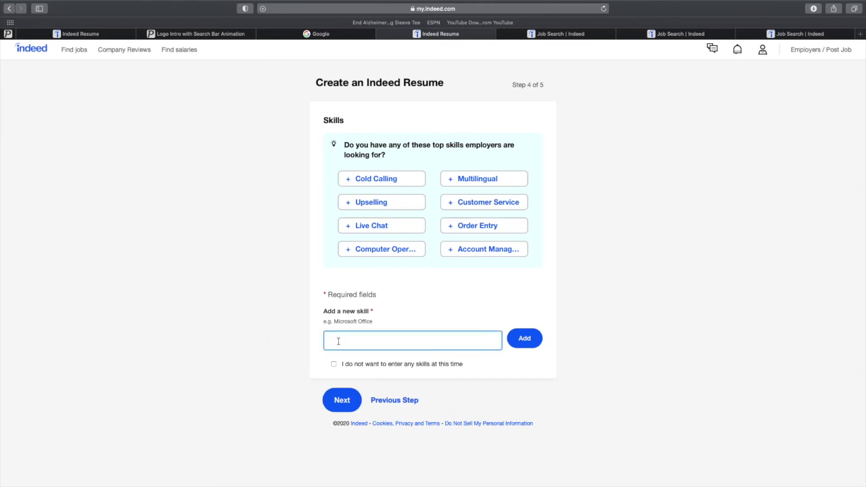
pyautogui.write('cus')
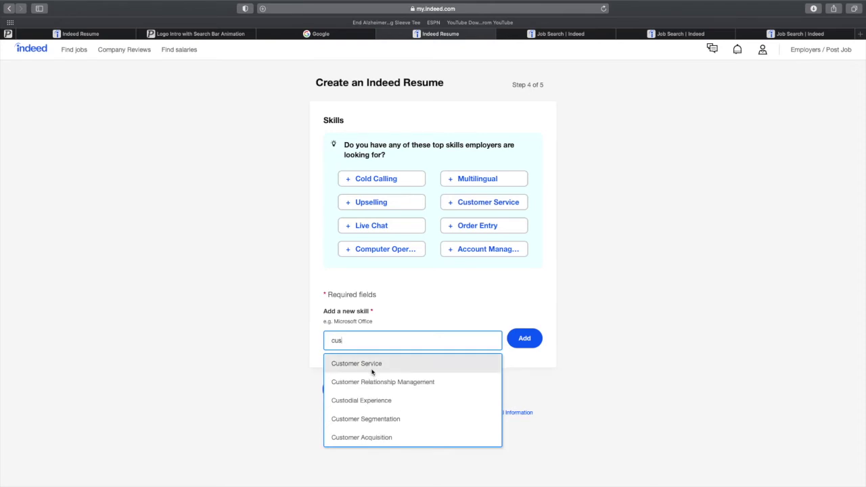
pyautogui.click(371, 371)
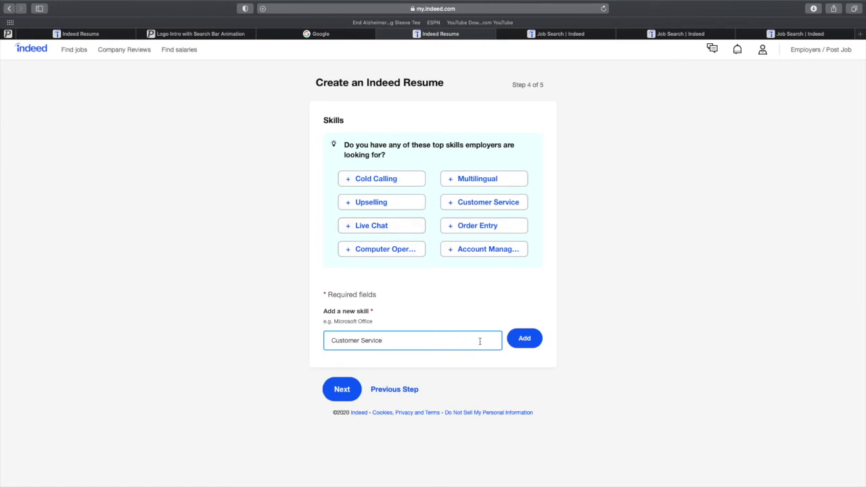
pyautogui.click(527, 343)
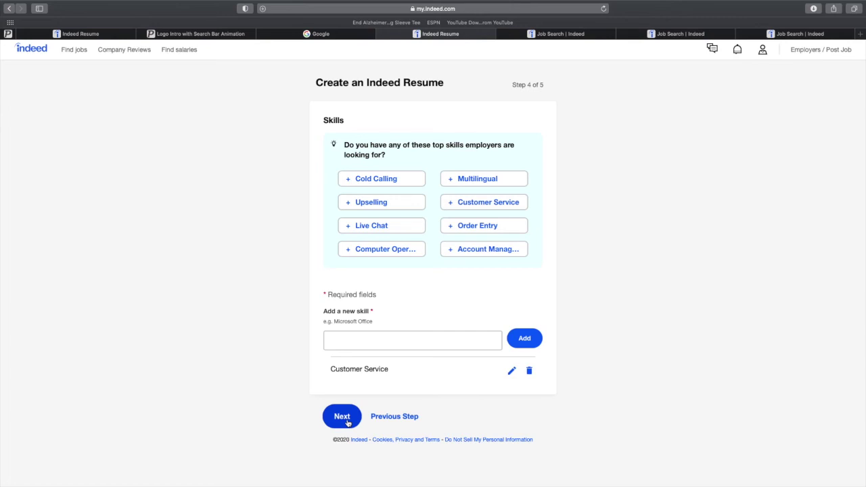
pyautogui.click(345, 420)
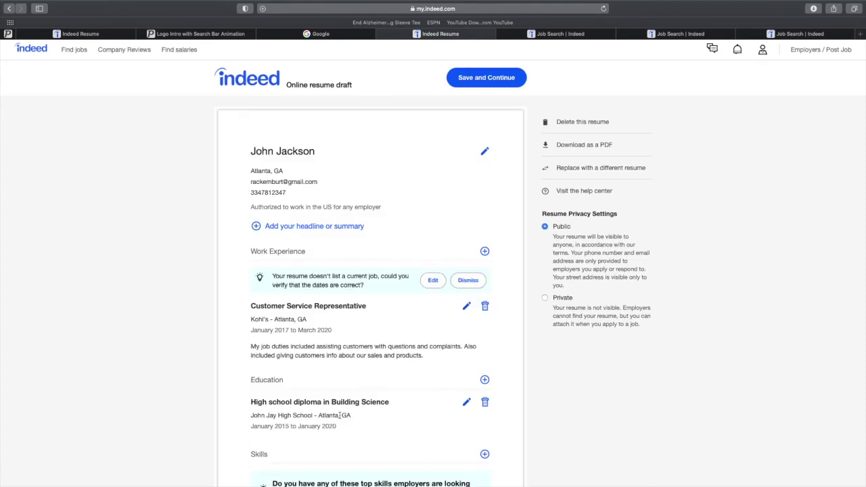
# Review the draft's work experience, education and skills, then Save and Continue to step 5 of 5.
pyautogui.scroll(-3, 341, 417)
pyautogui.scroll(-10, 339, 419)
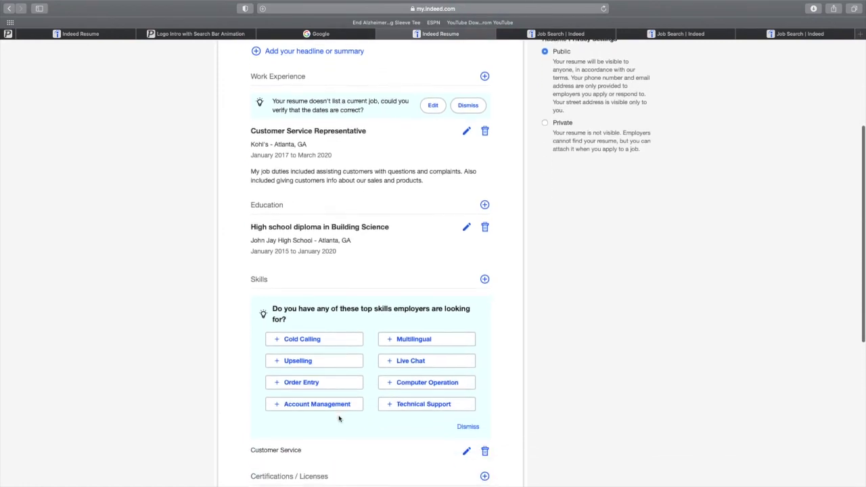
pyautogui.scroll(10, 339, 419)
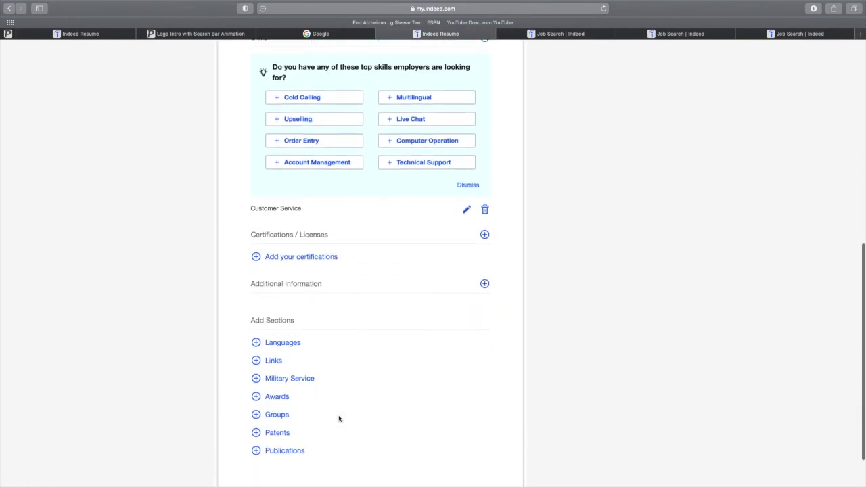
pyautogui.scroll(3, 339, 419)
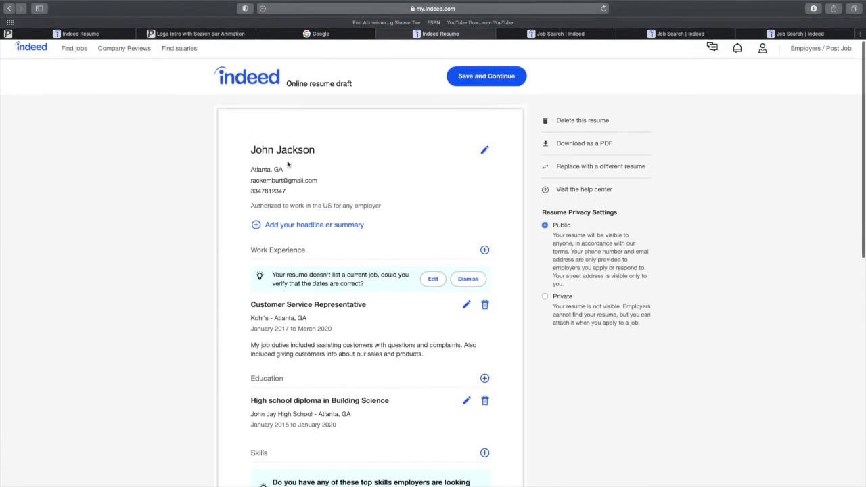
pyautogui.scroll(-2, 281, 163)
pyautogui.scroll(-1, 298, 250)
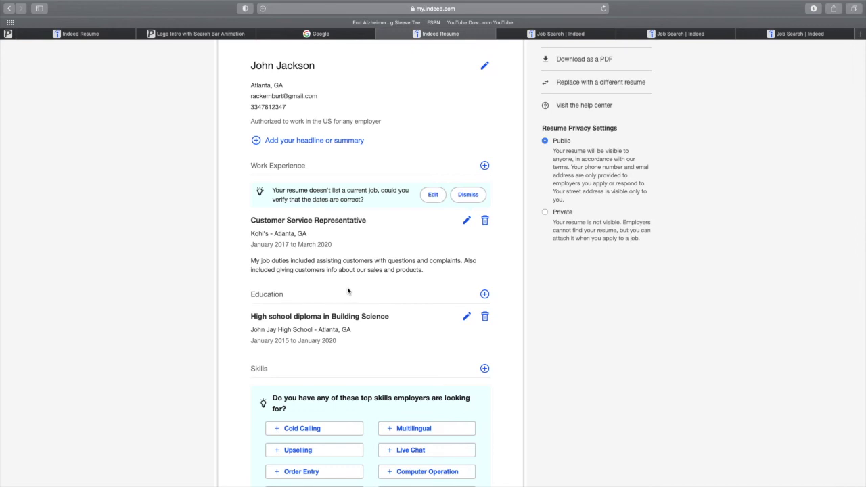
pyautogui.scroll(-9, 342, 284)
pyautogui.scroll(-3, 342, 285)
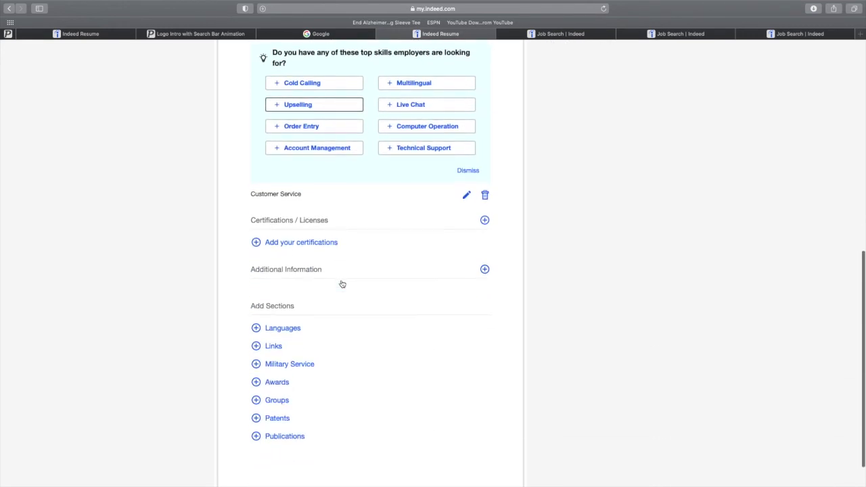
pyautogui.scroll(15, 343, 285)
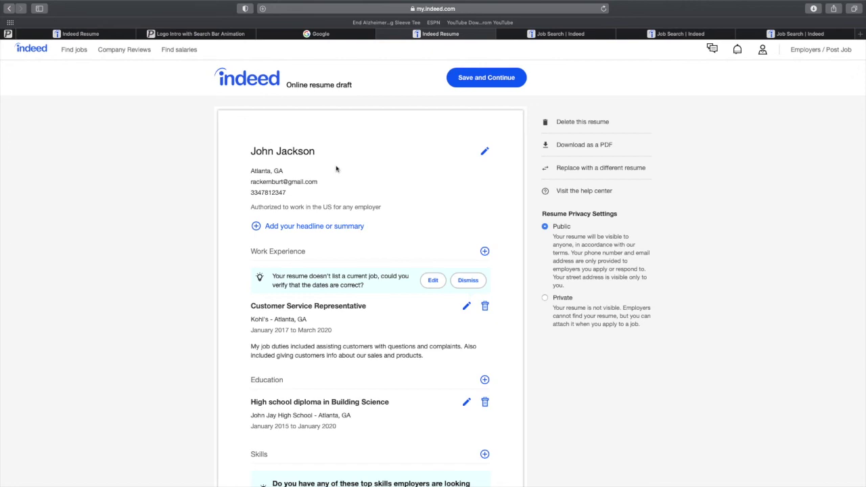
pyautogui.scroll(-3, 319, 166)
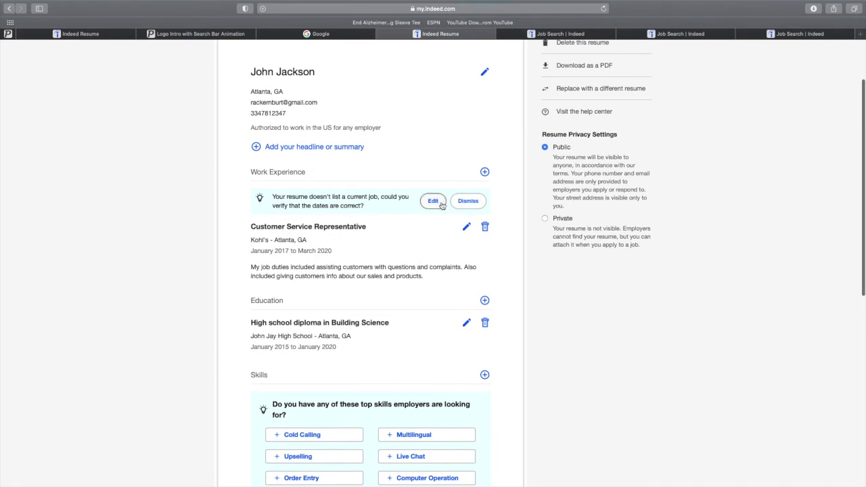
pyautogui.scroll(1, 406, 208)
pyautogui.scroll(3, 406, 208)
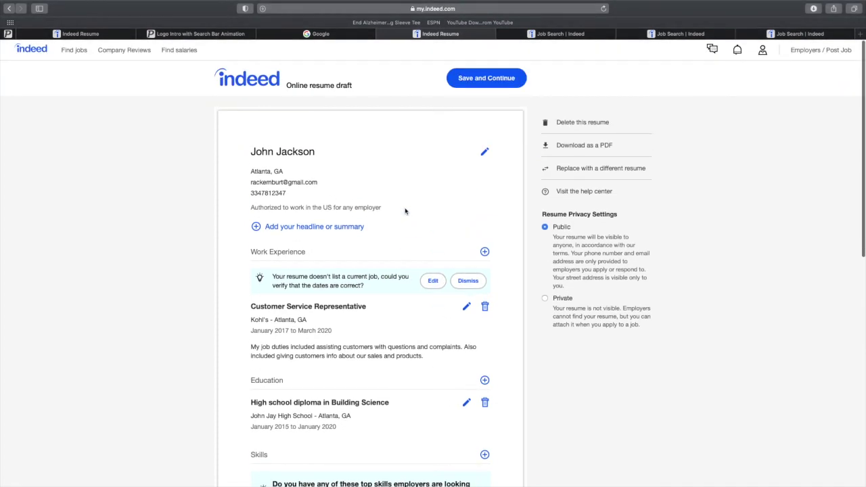
pyautogui.click(484, 79)
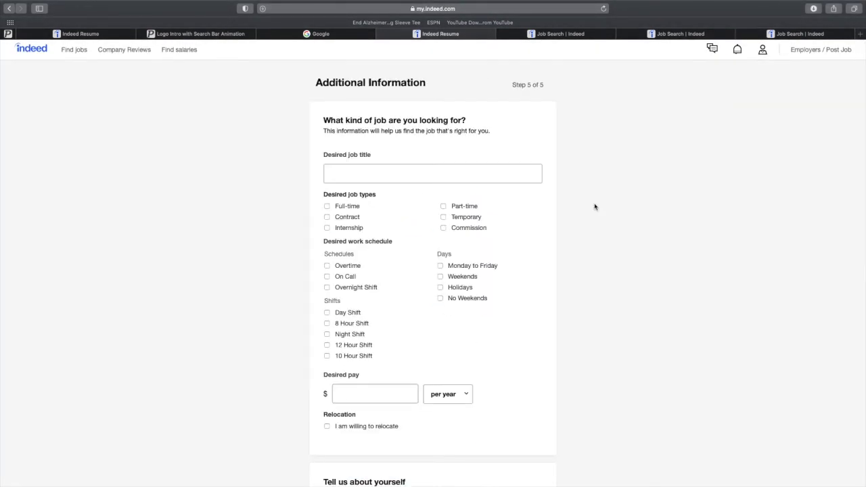
# Scroll through the Additional Information form, leaving job preferences and optional questions blank.
pyautogui.scroll(-1, 595, 207)
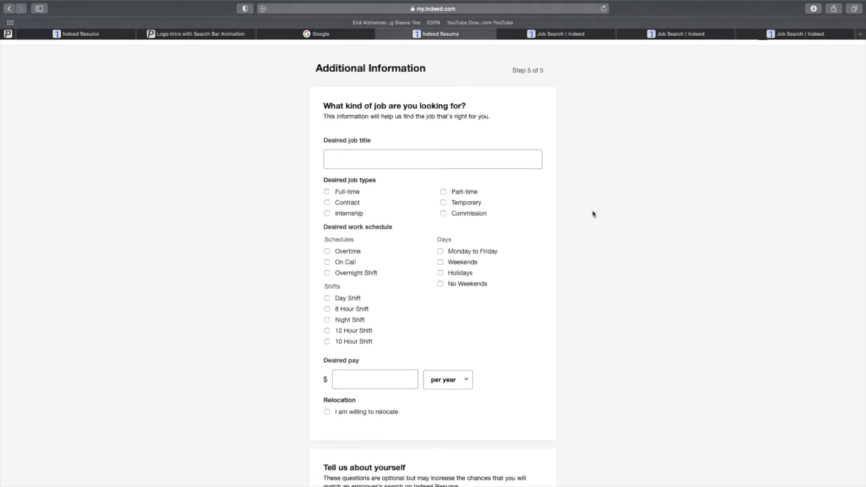
pyautogui.scroll(-1, 593, 213)
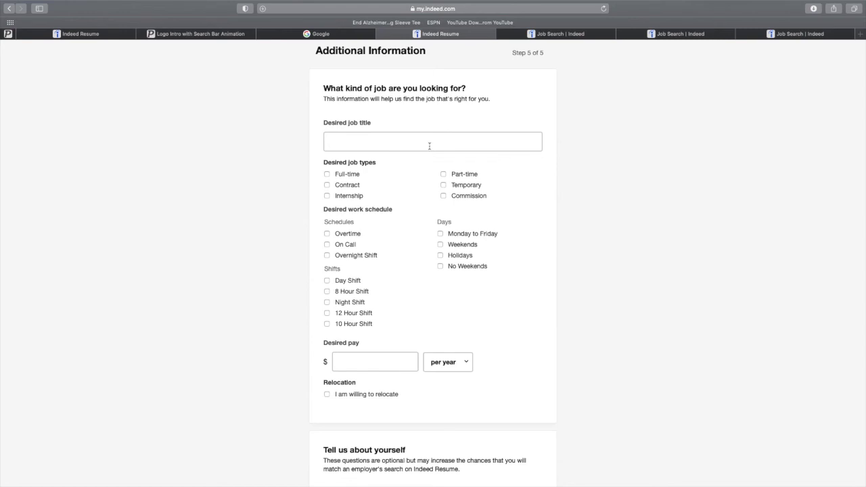
pyautogui.scroll(-2, 428, 144)
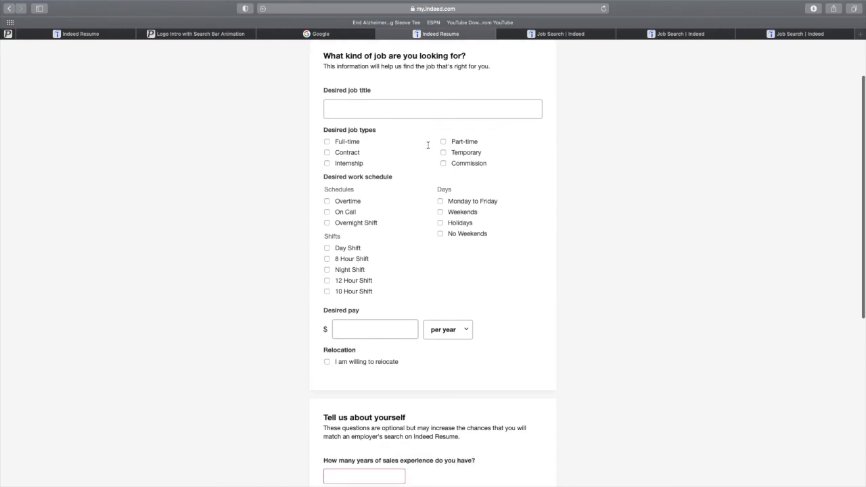
pyautogui.scroll(-5, 422, 217)
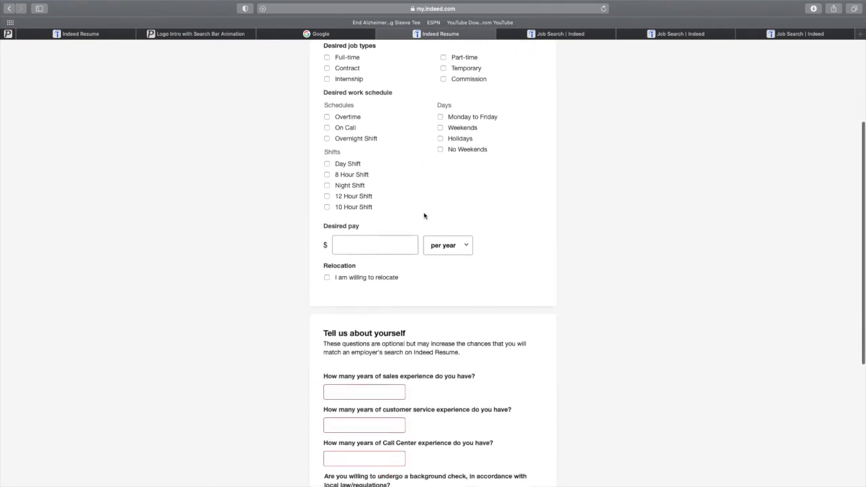
pyautogui.scroll(-3, 413, 211)
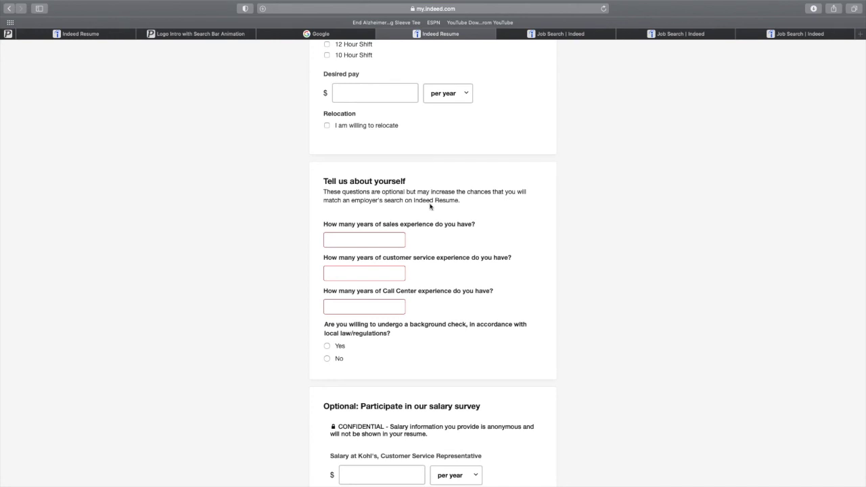
pyautogui.scroll(-1, 455, 218)
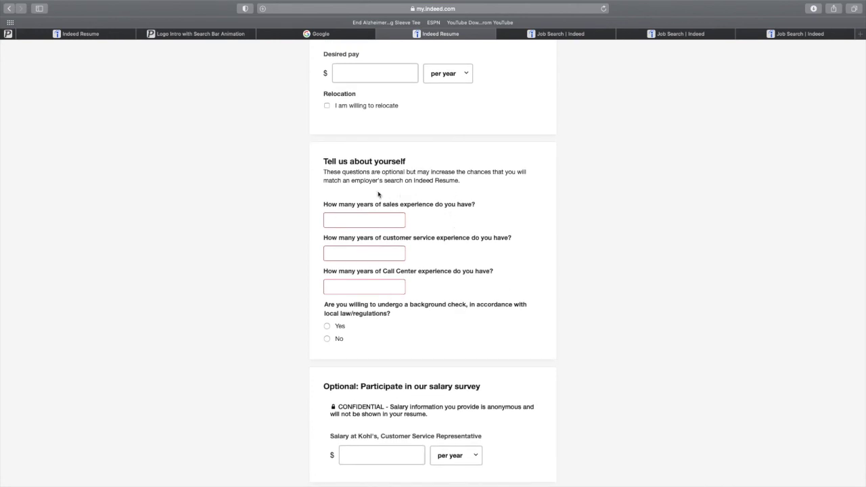
pyautogui.scroll(-2, 440, 215)
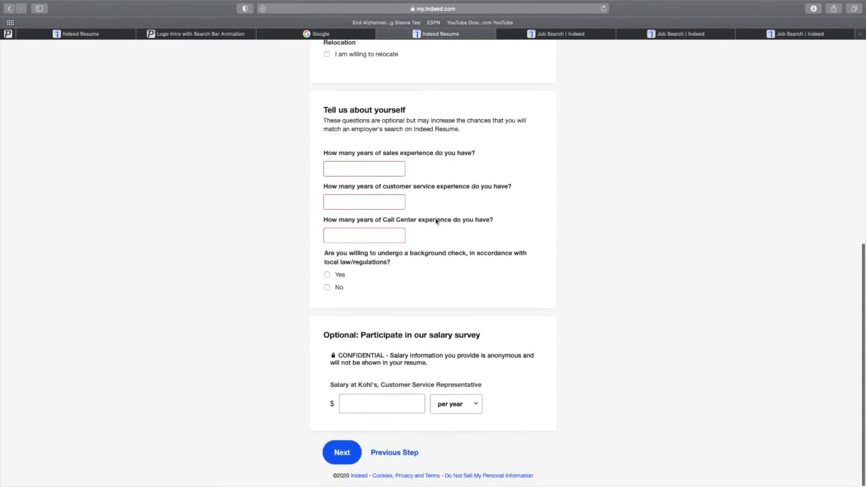
pyautogui.scroll(10, 434, 215)
pyautogui.scroll(-10, 433, 215)
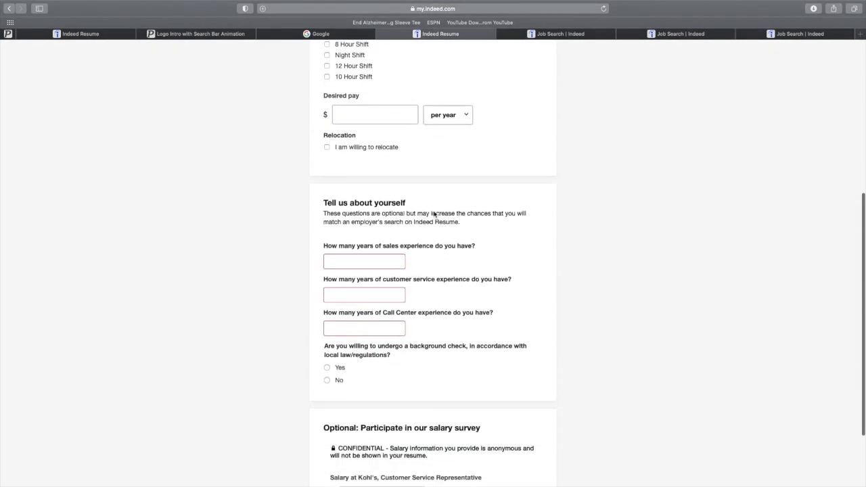
pyautogui.scroll(15, 433, 214)
pyautogui.scroll(-1, 434, 214)
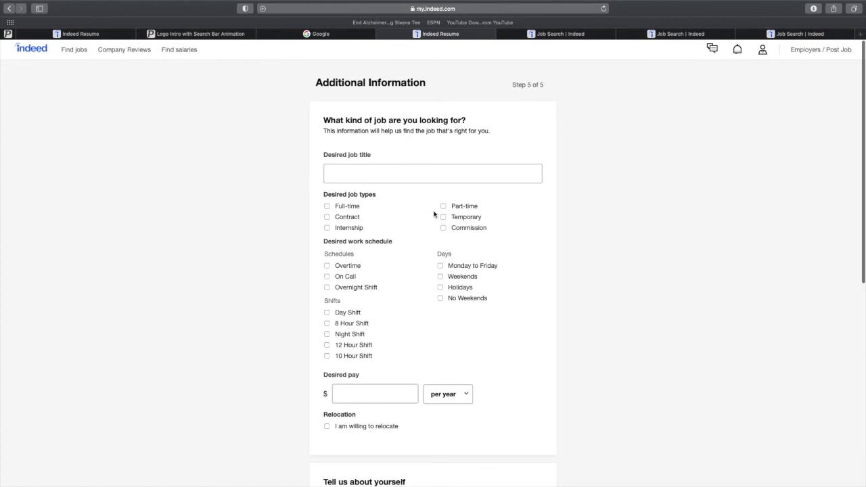
pyautogui.scroll(-8, 433, 214)
pyautogui.scroll(-9, 434, 214)
pyautogui.scroll(3, 433, 214)
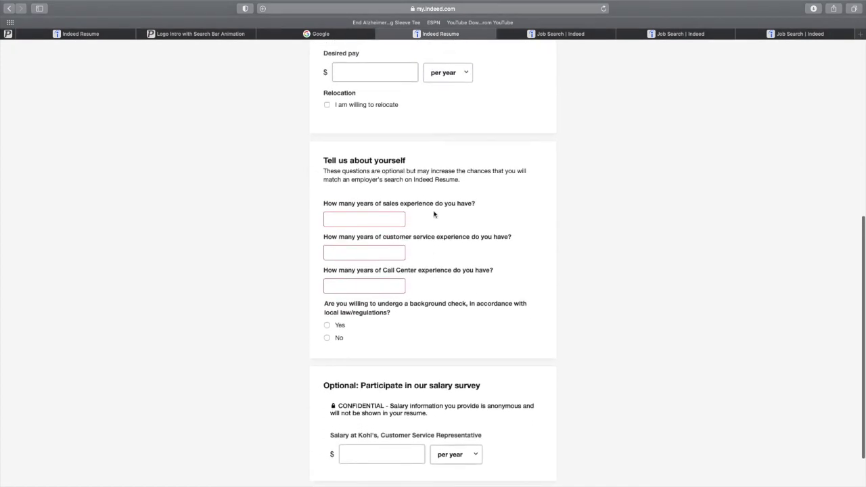
pyautogui.scroll(3, 433, 215)
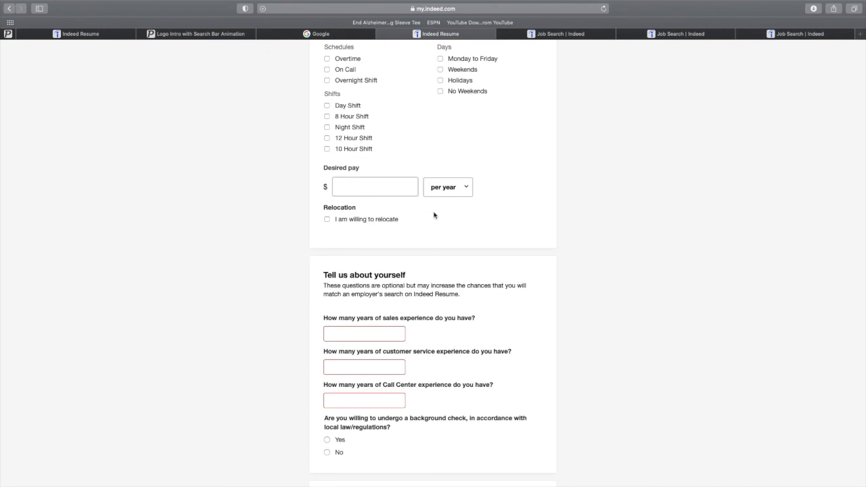
pyautogui.scroll(5, 433, 215)
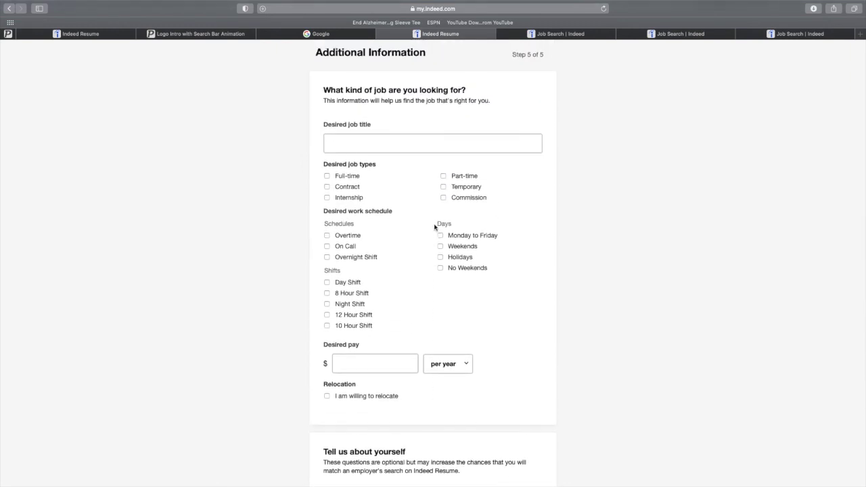
pyautogui.scroll(-1, 434, 227)
pyautogui.scroll(-10, 434, 227)
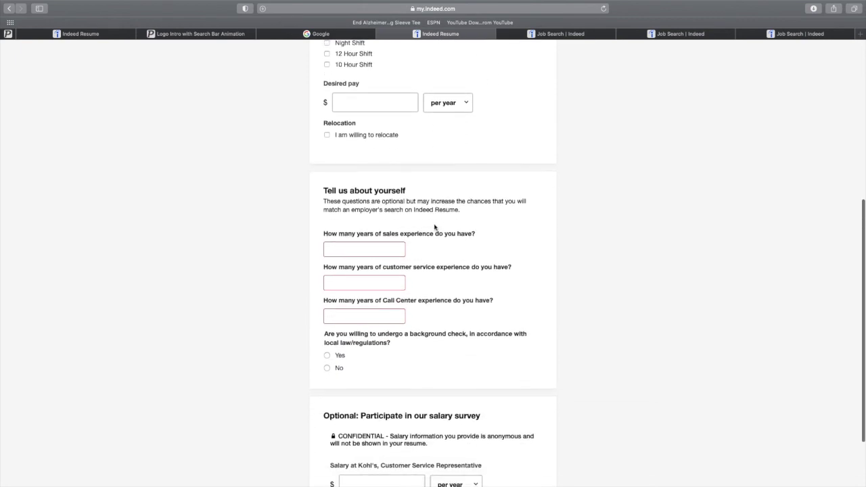
pyautogui.scroll(2, 435, 227)
pyautogui.scroll(-2, 434, 227)
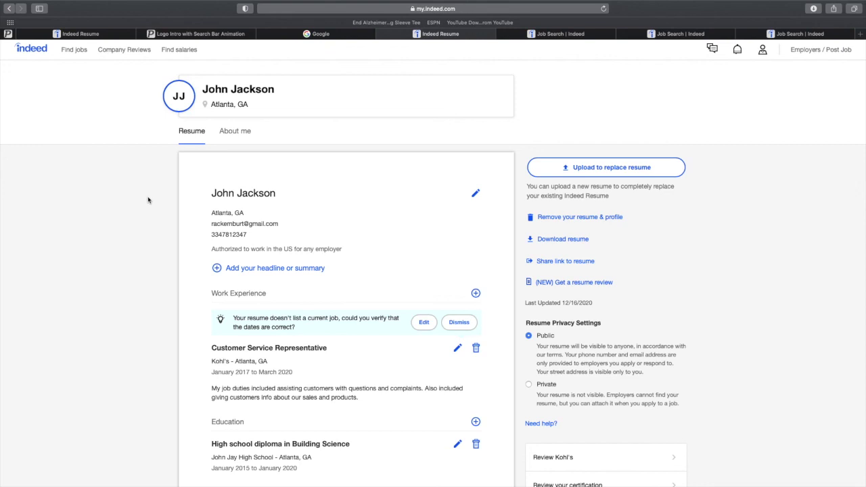
pyautogui.scroll(-10, 148, 199)
pyautogui.scroll(10, 148, 200)
pyautogui.scroll(-3, 149, 200)
pyautogui.scroll(4, 149, 200)
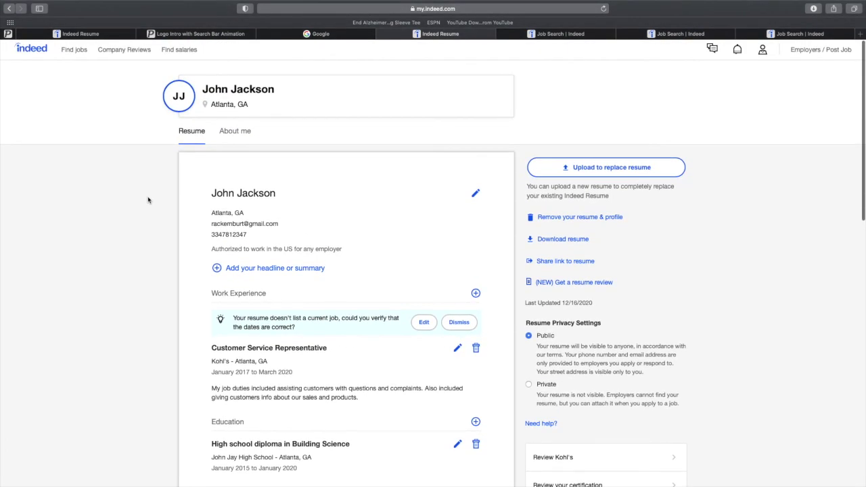
pyautogui.scroll(-1, 149, 199)
pyautogui.scroll(1, 148, 200)
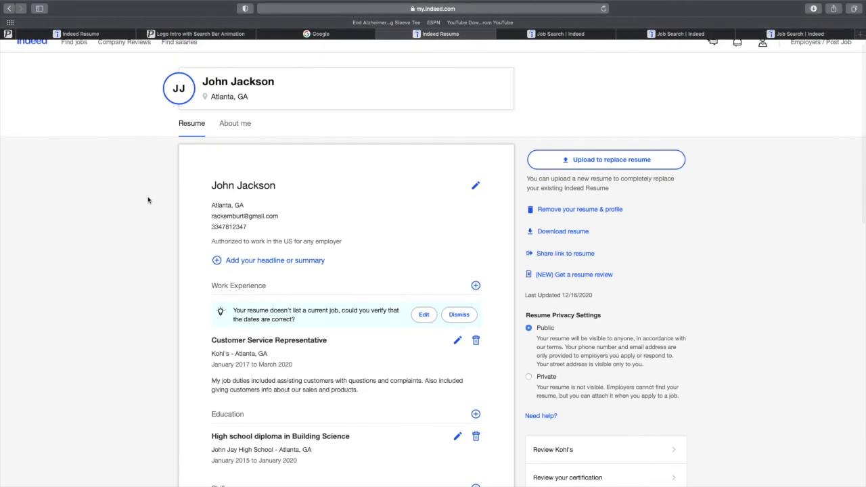